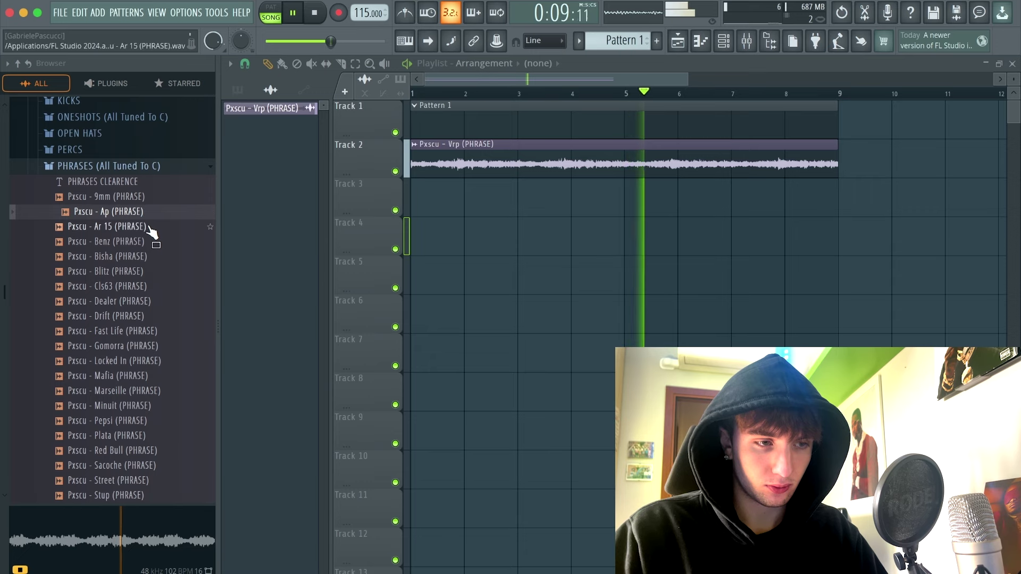
Audition the Ar 15, Benz and Bisha phrases and place the Bisha phrase on Track 3 at bar 1
{"action": "left_click", "coordinate": [150, 229]}
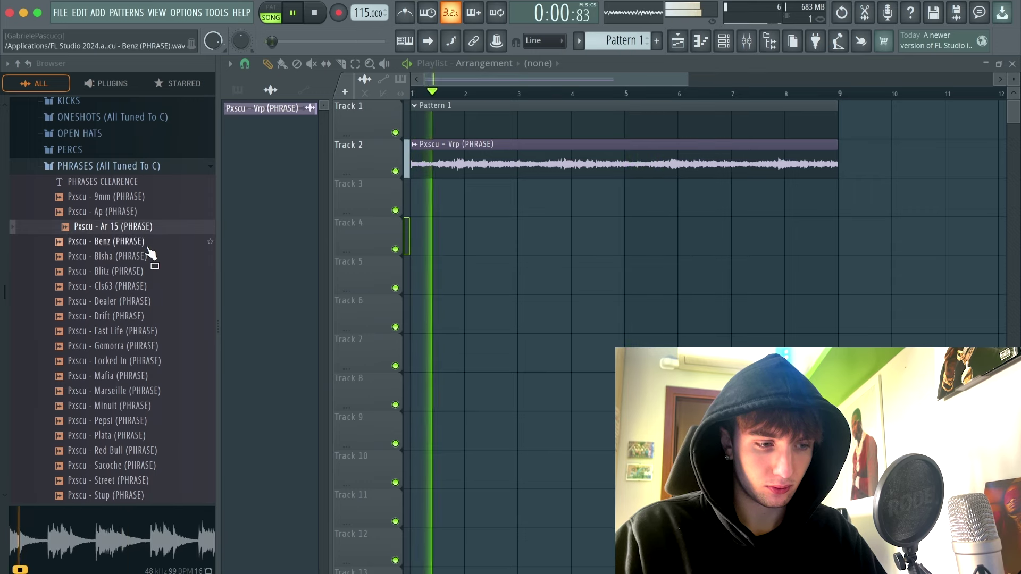
{"action": "key", "text": "space"}
{"action": "left_click", "coordinate": [149, 245]}
{"action": "left_click", "coordinate": [149, 260]}
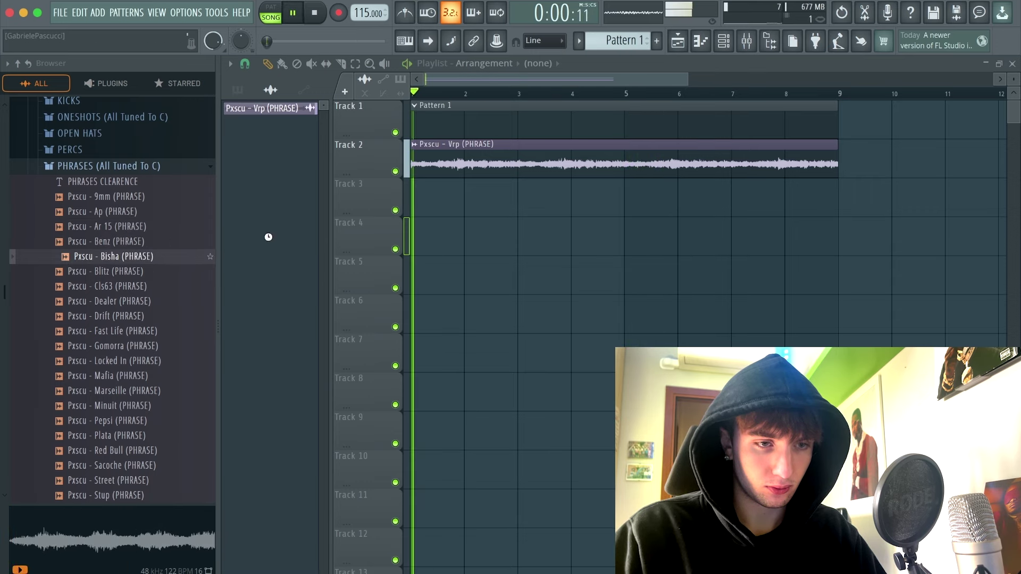
{"action": "left_click_drag", "start_coordinate": [268, 237], "coordinate": [376, 207]}
Reverse the Bisha phrase and set its stretch mode to Stretch, declicking to Generic (bleeding) and pitch shift to -200 cents
{"action": "double_click", "coordinate": [534, 198]}
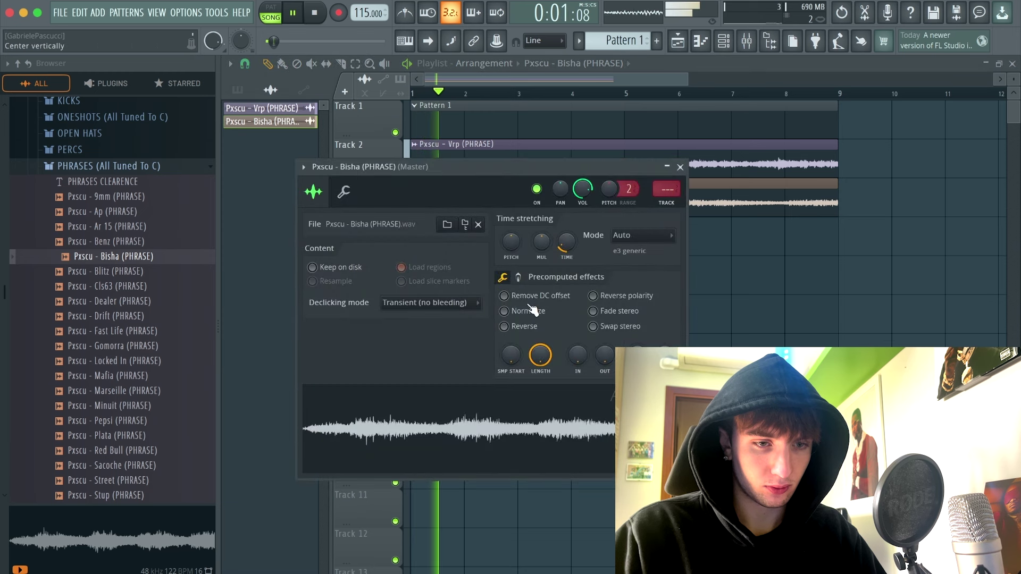
{"action": "left_click", "coordinate": [504, 326]}
{"action": "left_click", "coordinate": [642, 235]}
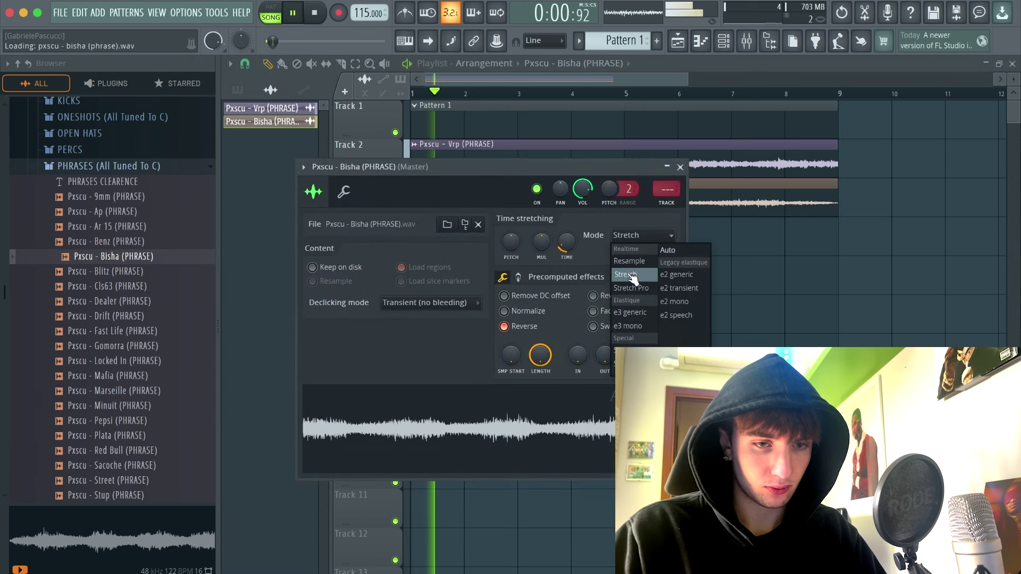
{"action": "left_click", "coordinate": [632, 276]}
{"action": "left_click", "coordinate": [431, 303]}
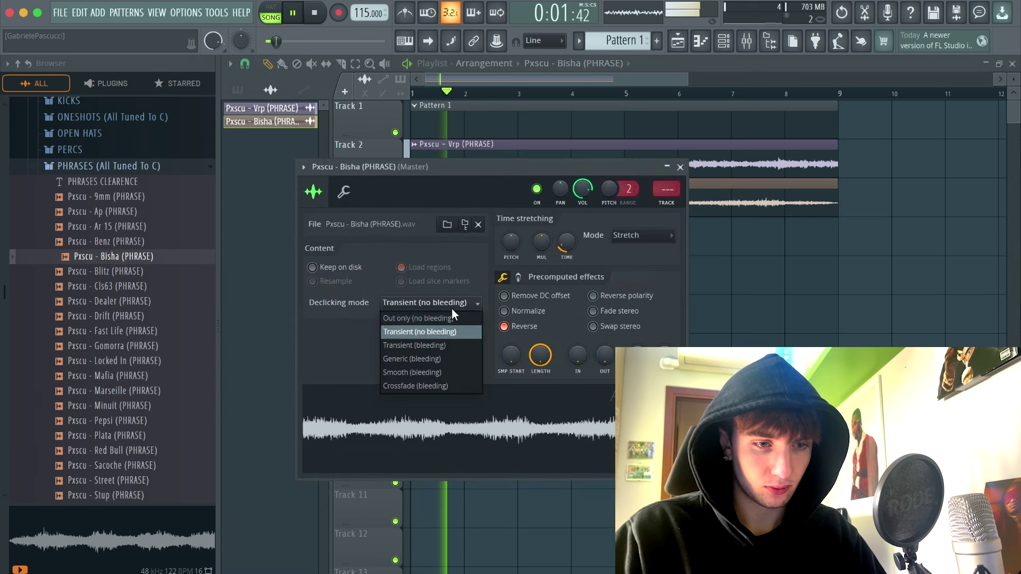
{"action": "left_click", "coordinate": [458, 360]}
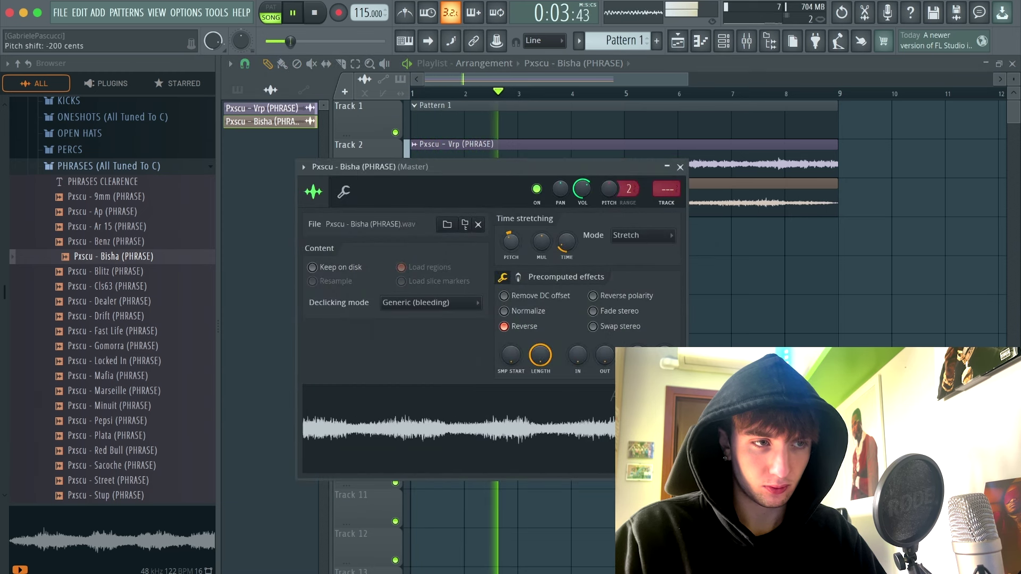
Reverse the Vrp phrase and set its stretch mode to Stretch and its declicking mode to Generic (bleeding)
{"action": "double_click", "coordinate": [715, 171]}
{"action": "left_click", "coordinate": [481, 290]}
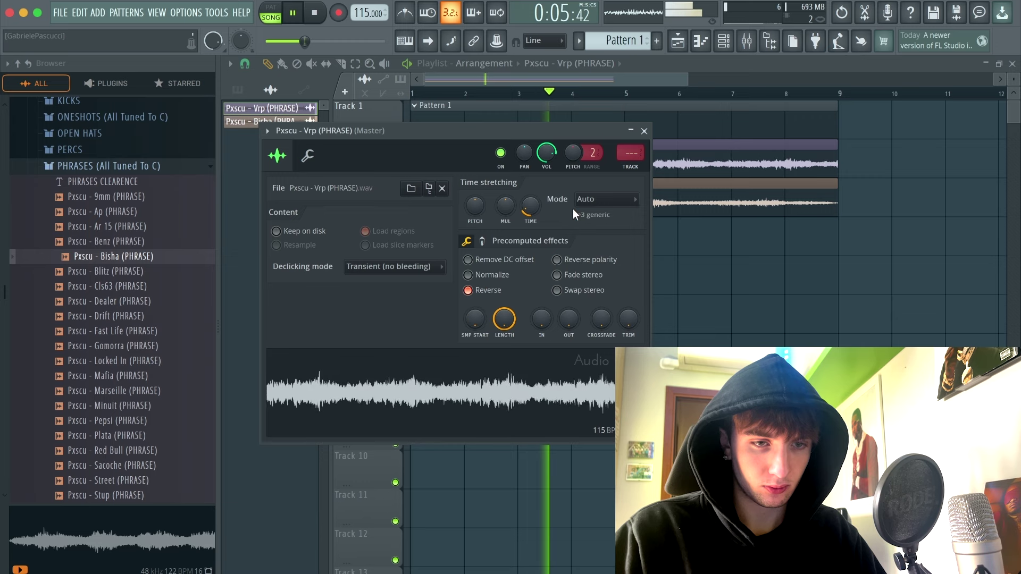
{"action": "left_click", "coordinate": [607, 199]}
{"action": "left_click", "coordinate": [596, 237]}
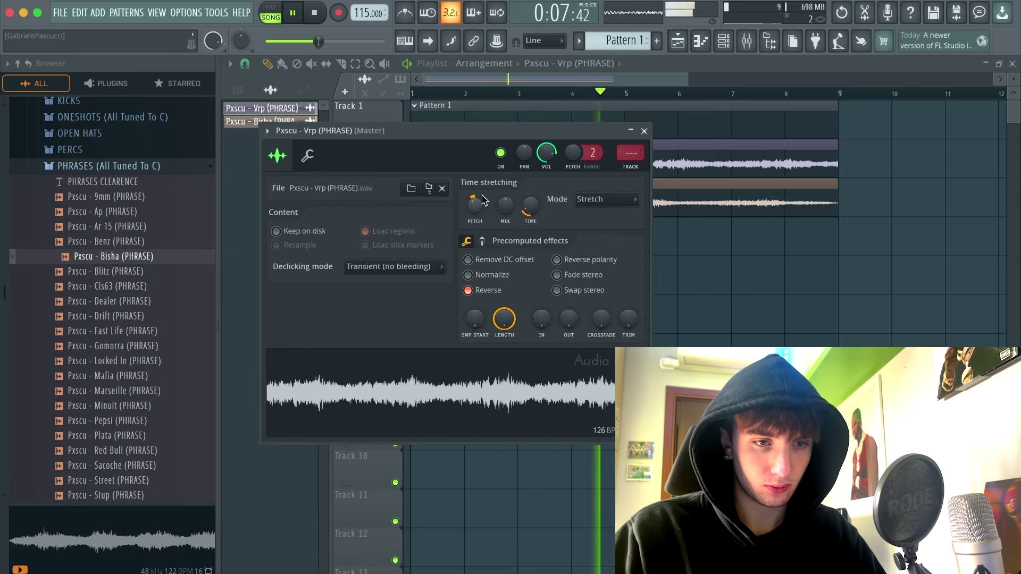
{"action": "left_click", "coordinate": [429, 270]}
{"action": "left_click", "coordinate": [421, 323]}
{"action": "left_click", "coordinate": [729, 160]}
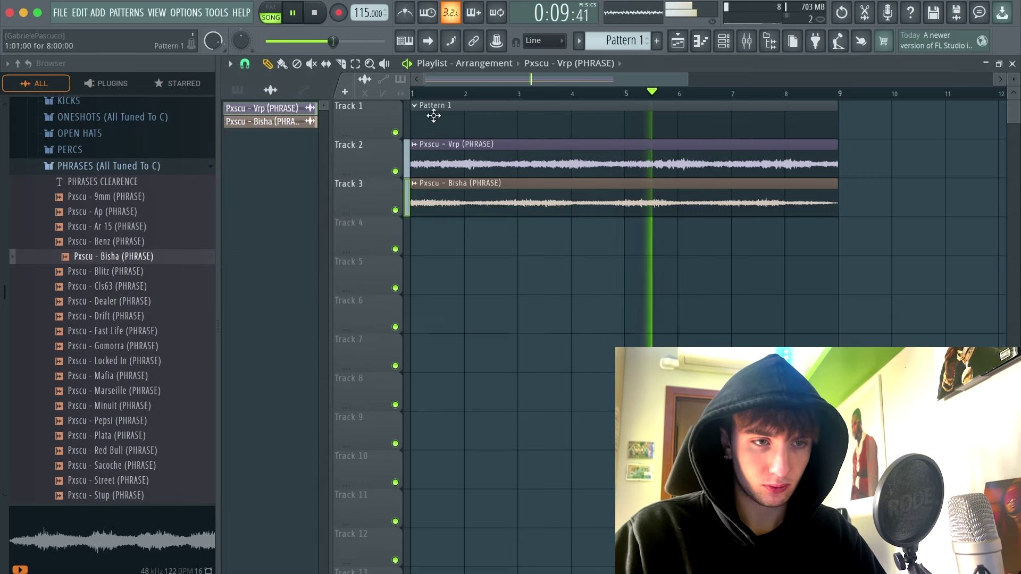
Shorten the Vrp and Bisha clips to four bars each and duplicate both so they repeat from bar 5
{"action": "left_click_drag", "start_coordinate": [836, 160], "coordinate": [668, 170]}
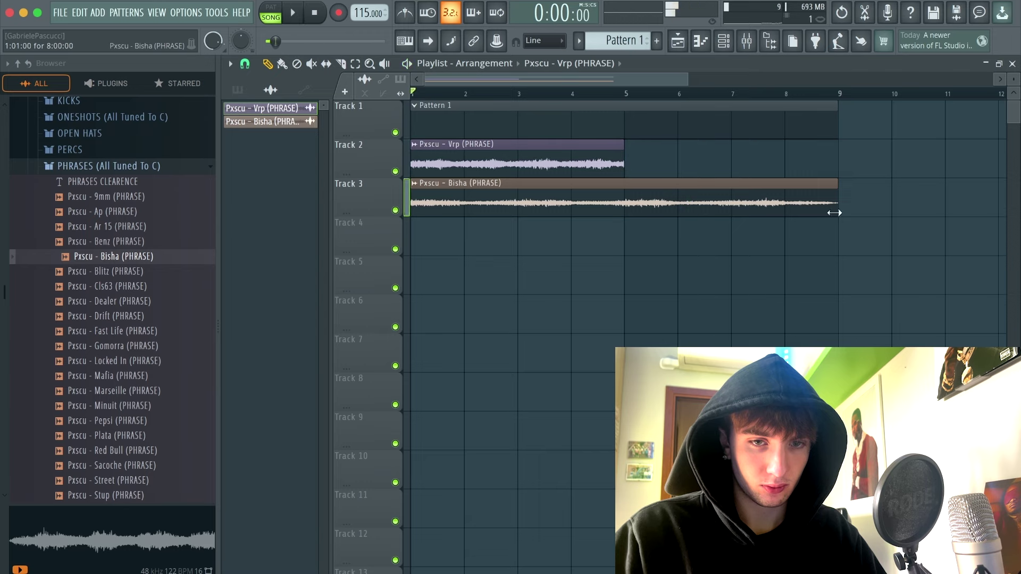
{"action": "left_click_drag", "start_coordinate": [836, 192], "coordinate": [677, 204]}
{"action": "key", "text": "space"}
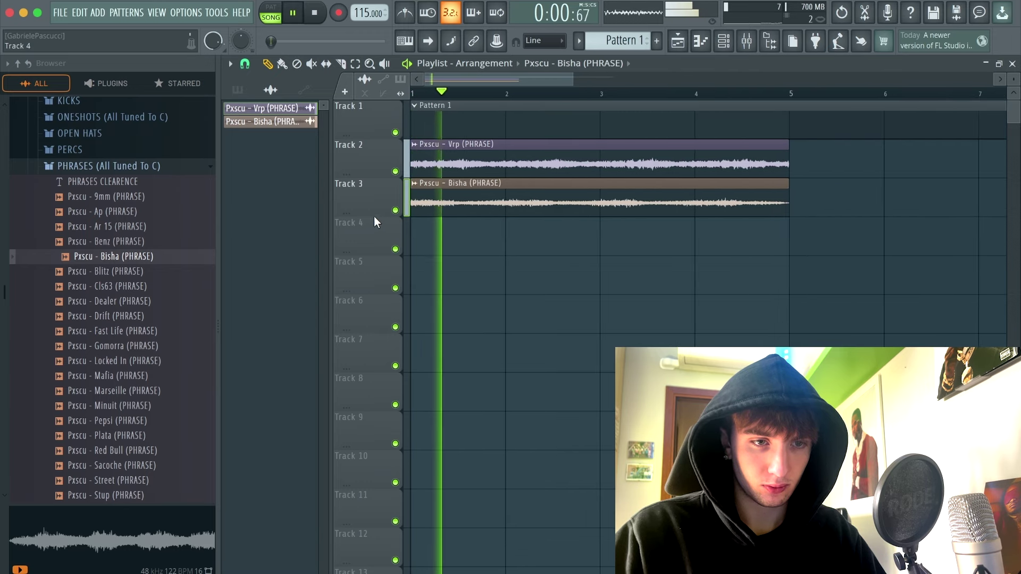
{"action": "left_click_drag", "start_coordinate": [681, 249], "coordinate": [416, 176]}
{"action": "key", "text": "ctrl+b"}
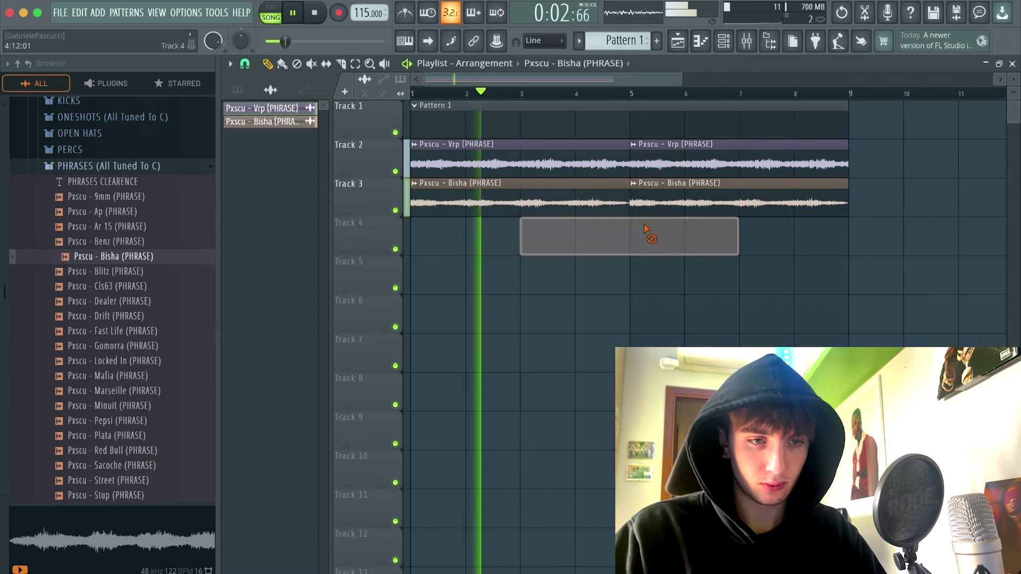
Set the Vrp phrase's pitch shift to -200 cents and open the Bisha phrase's sample settings
{"action": "double_click", "coordinate": [550, 175]}
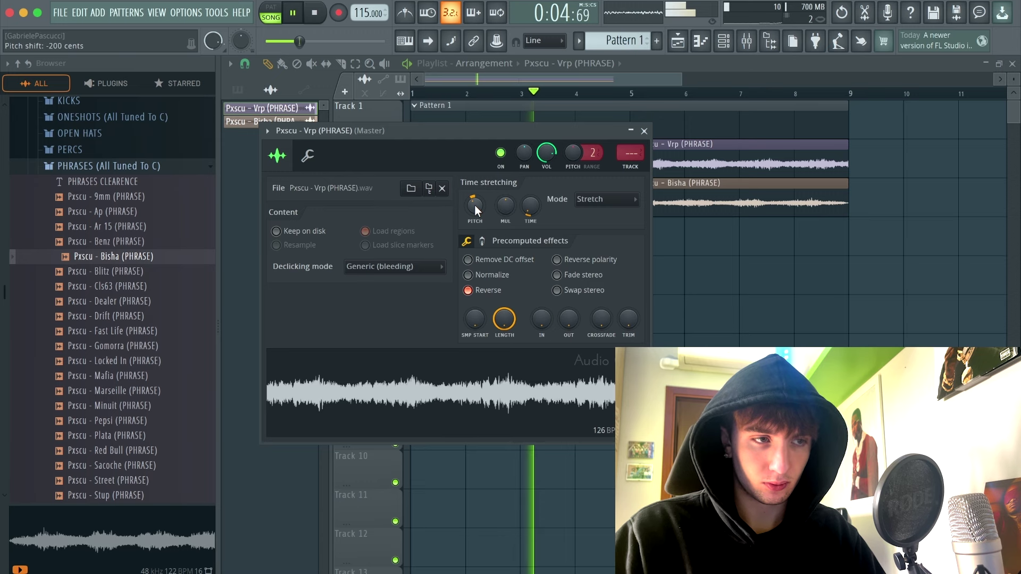
{"action": "left_click_drag", "start_coordinate": [475, 205], "coordinate": [475, 189]}
{"action": "left_click", "coordinate": [644, 131]}
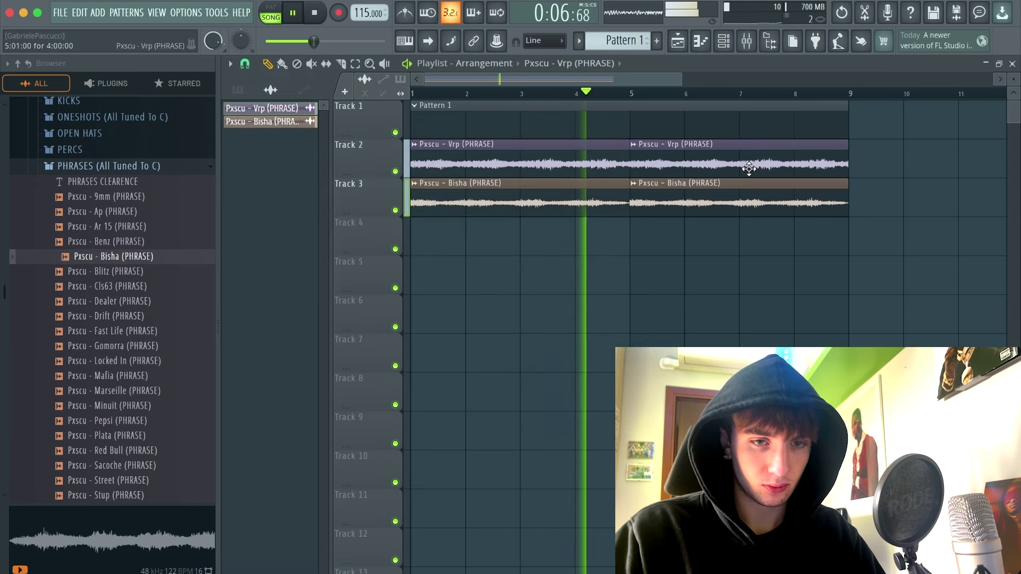
{"action": "double_click", "coordinate": [745, 196]}
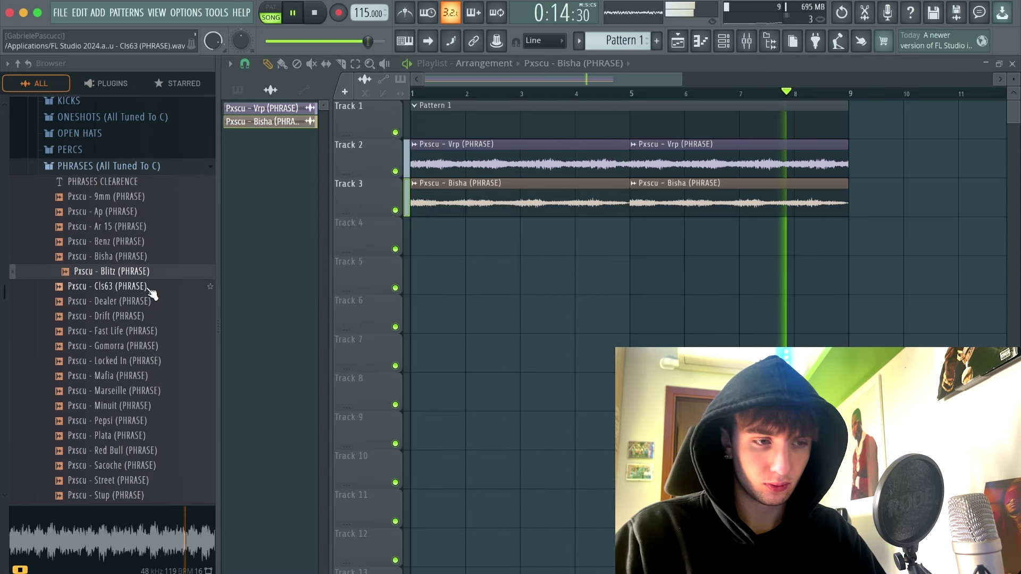
Audition the Cls63 phrase and place it on Track 4 at bar 1
{"action": "left_click", "coordinate": [144, 288]}
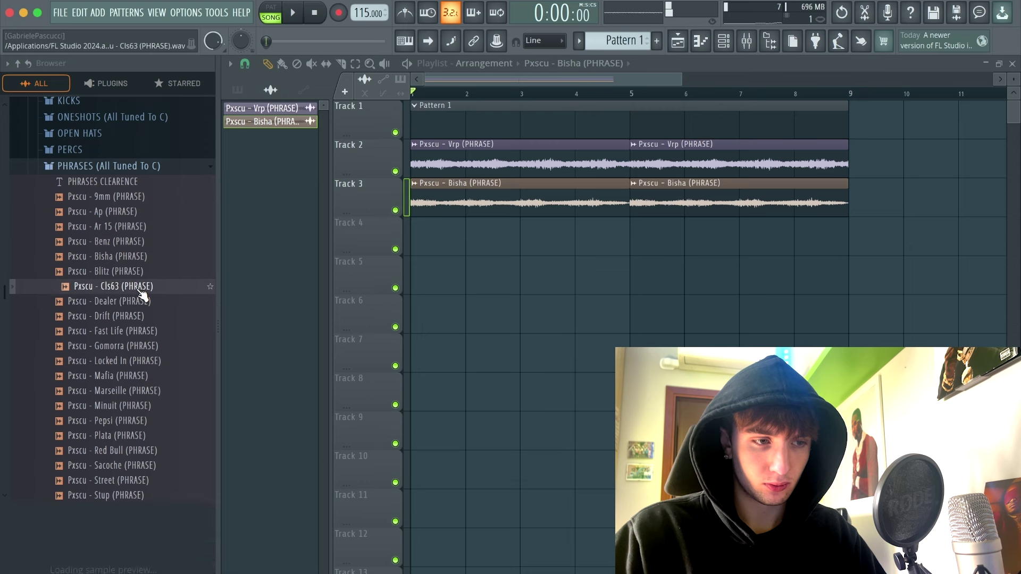
{"action": "left_click_drag", "start_coordinate": [141, 292], "coordinate": [407, 228]}
{"action": "key", "text": "space"}
Set the Cls63 phrase's declicking mode to Generic (bleeding) and its stretch mode to Stretch, and raise its pitch
{"action": "double_click", "coordinate": [521, 196]}
{"action": "double_click", "coordinate": [698, 250]}
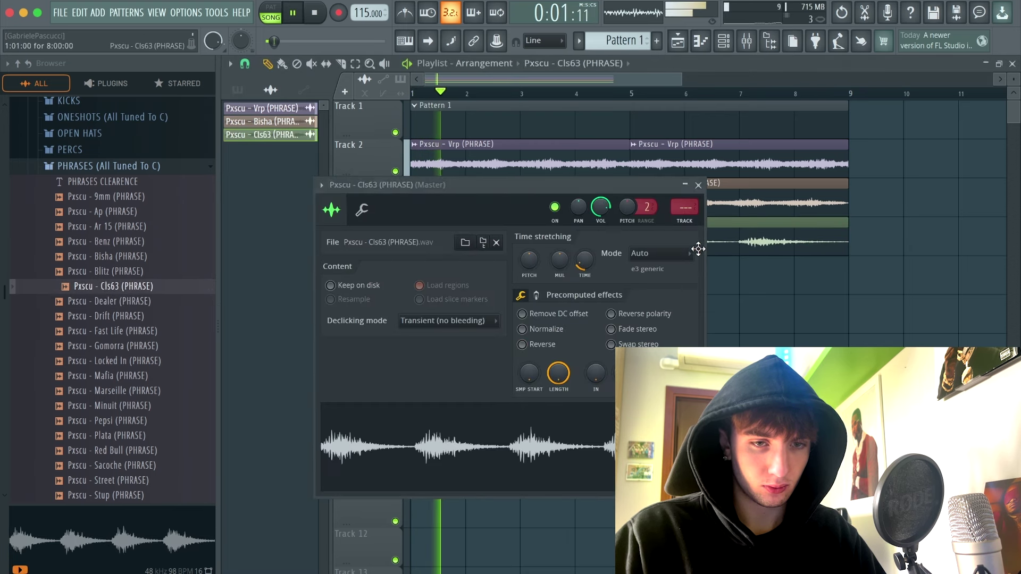
{"action": "left_click", "coordinate": [494, 321]}
{"action": "left_click", "coordinate": [431, 377]}
{"action": "left_click", "coordinate": [653, 255]}
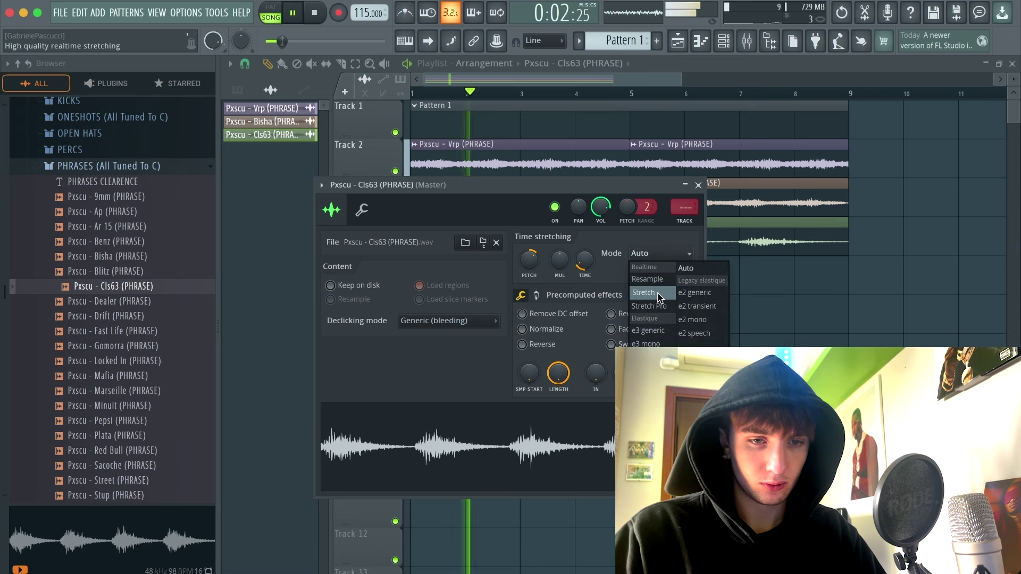
{"action": "left_click", "coordinate": [657, 294]}
{"action": "left_click", "coordinate": [698, 185]}
Consolidate the phrase clips on Tracks 2 to 4 into one audio clip and load HalfTime on its mixer track
{"action": "left_click_drag", "start_coordinate": [818, 257], "coordinate": [411, 136]}
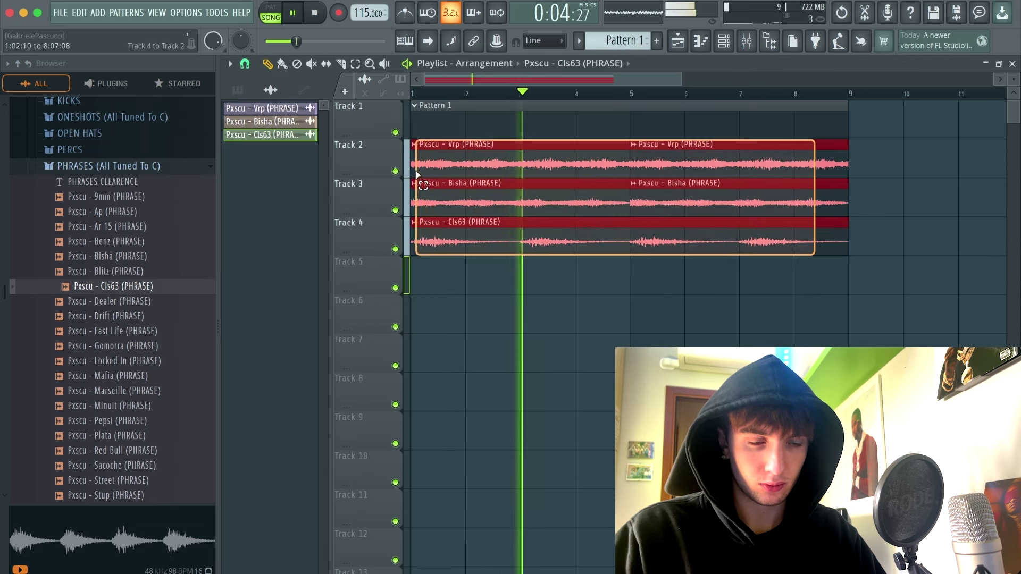
{"action": "left_click", "coordinate": [237, 89]}
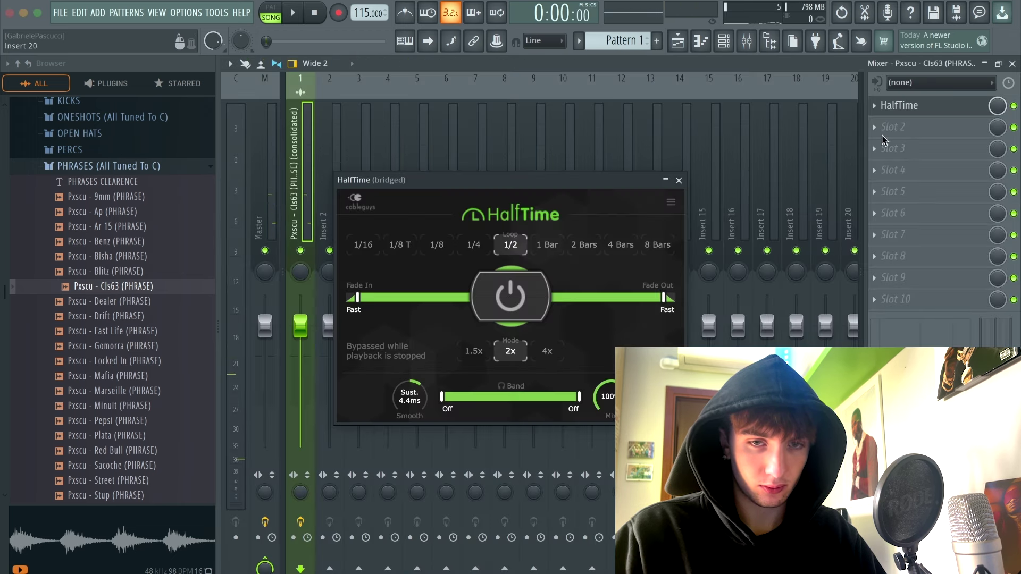
{"action": "left_click", "coordinate": [929, 107]}
{"action": "left_click", "coordinate": [109, 166]}
Add ValhallaVintageVerb in effect slot 2 of the consolidated phrase's mixer track with the mix at about 70%
{"action": "left_click", "coordinate": [894, 126]}
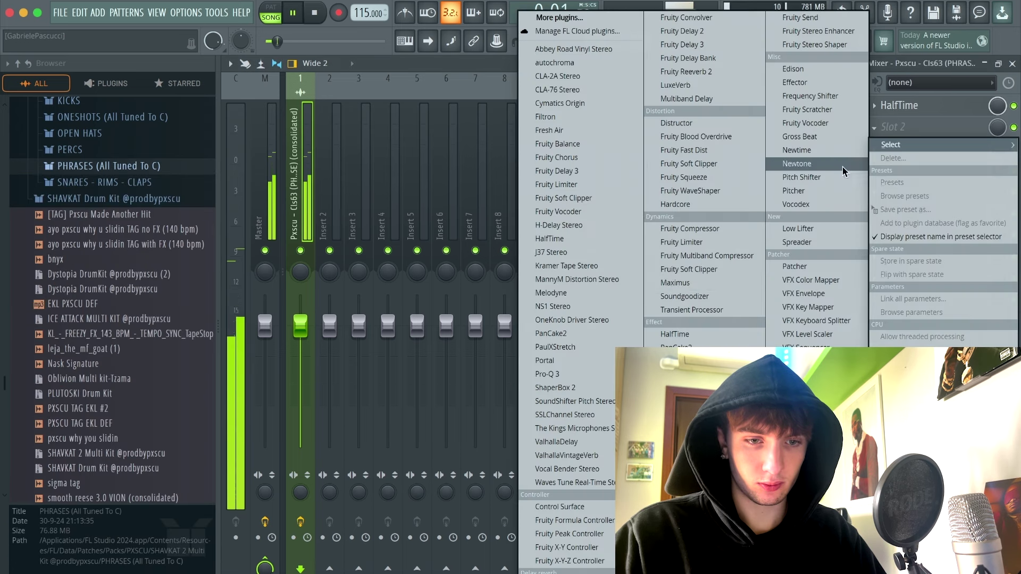
{"action": "left_click", "coordinate": [580, 456]}
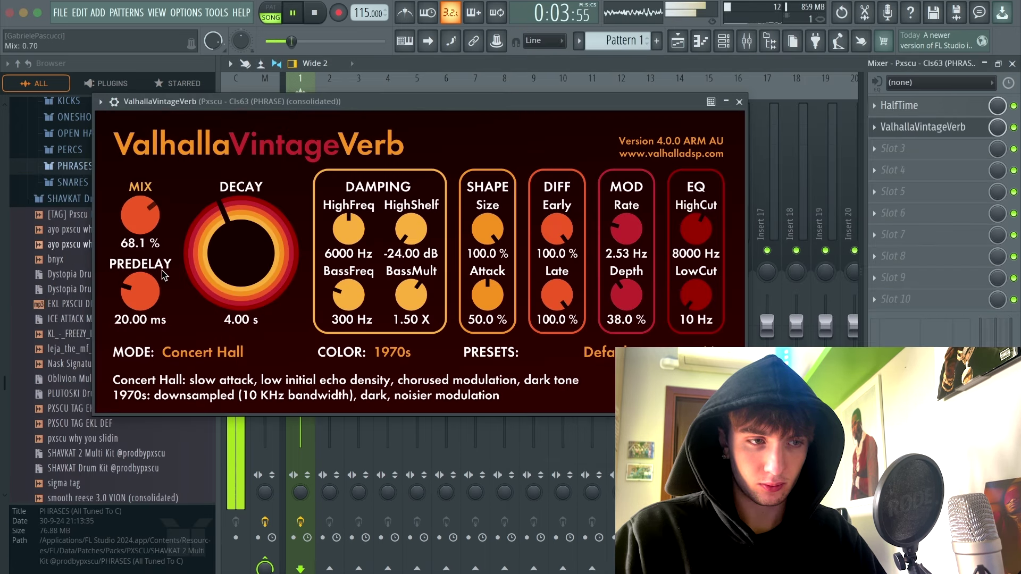
{"action": "left_click", "coordinate": [944, 129]}
Add Fruity parametric EQ 2 in effect slot 3 and cut the highs around 4684 Hz and the low end
{"action": "left_click", "coordinate": [904, 149]}
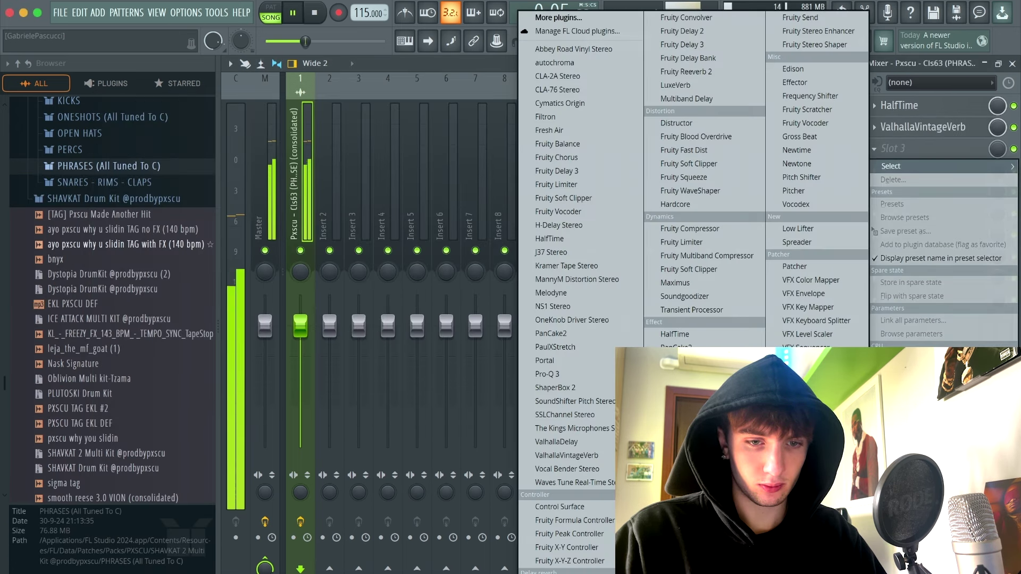
{"action": "left_click", "coordinate": [699, 452]}
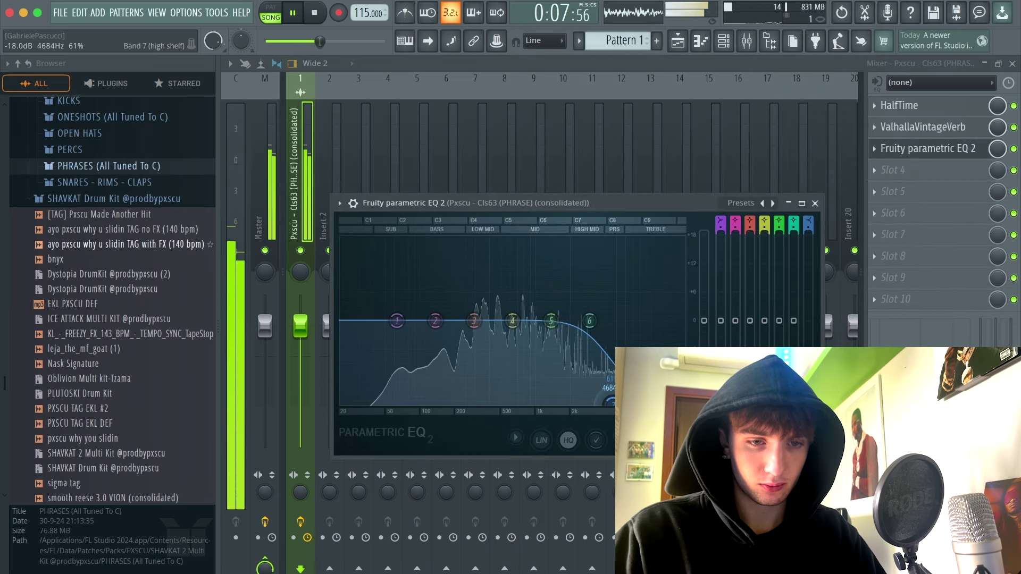
{"action": "left_click_drag", "start_coordinate": [397, 320], "coordinate": [423, 403]}
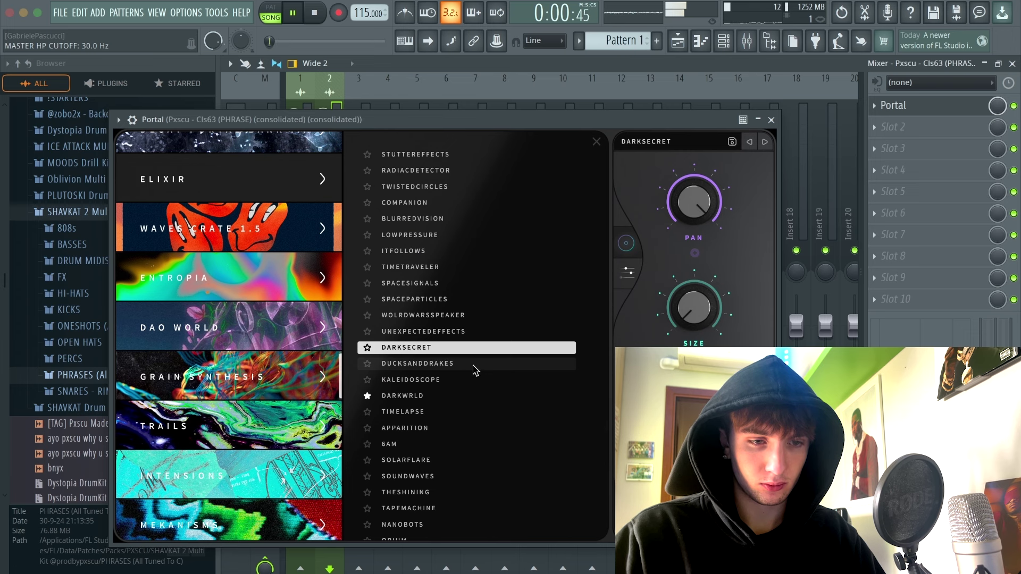
Try Portal presets including DUCKSANDDRAKES, SOLARFLARE, STATIC TALKBOX and TAKE FLIGHT, and load BORDERLINE
{"action": "left_click", "coordinate": [475, 364]}
{"action": "scroll", "coordinate": [470, 375], "scroll_direction": "down", "scroll_amount": 2}
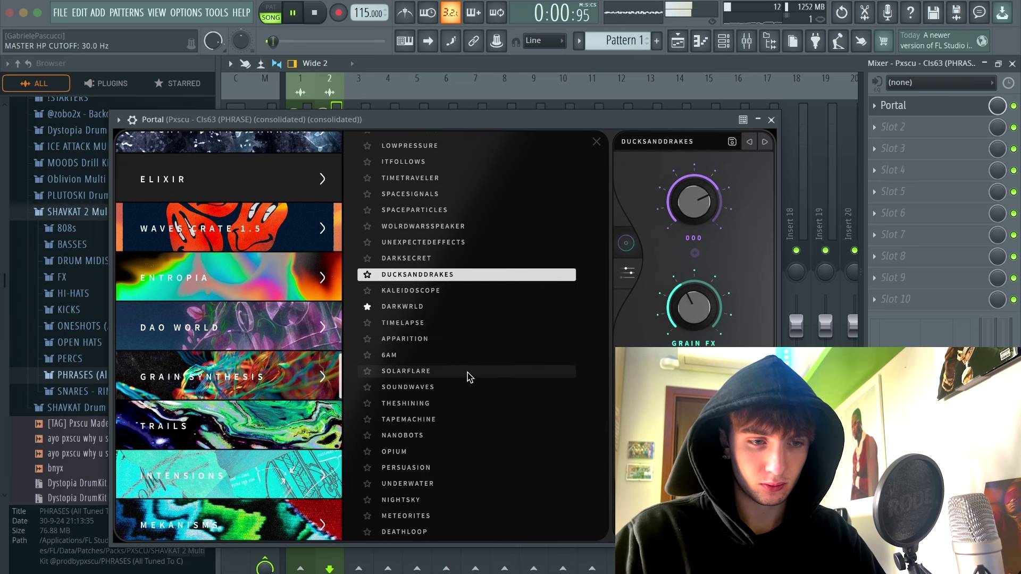
{"action": "left_click", "coordinate": [470, 374]}
{"action": "scroll", "coordinate": [283, 343], "scroll_direction": "down", "scroll_amount": 5}
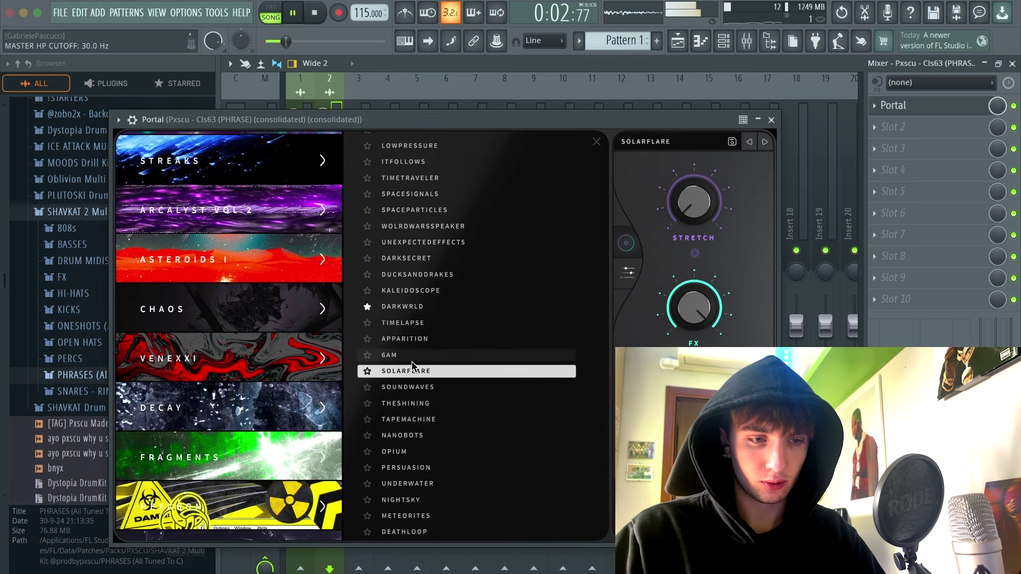
{"action": "left_click", "coordinate": [412, 355]}
{"action": "scroll", "coordinate": [505, 170], "scroll_direction": "down", "scroll_amount": 10}
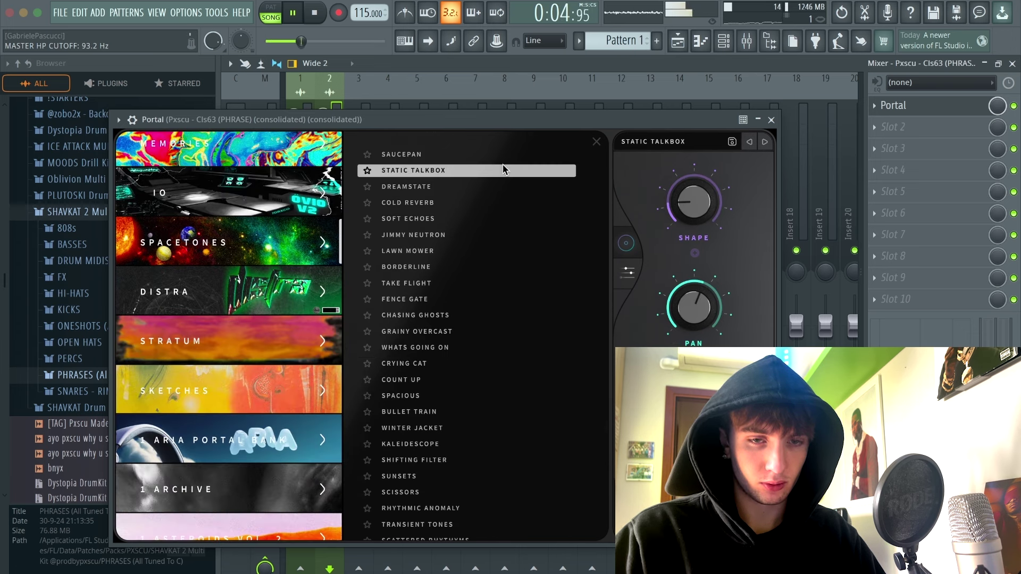
{"action": "left_click", "coordinate": [506, 268]}
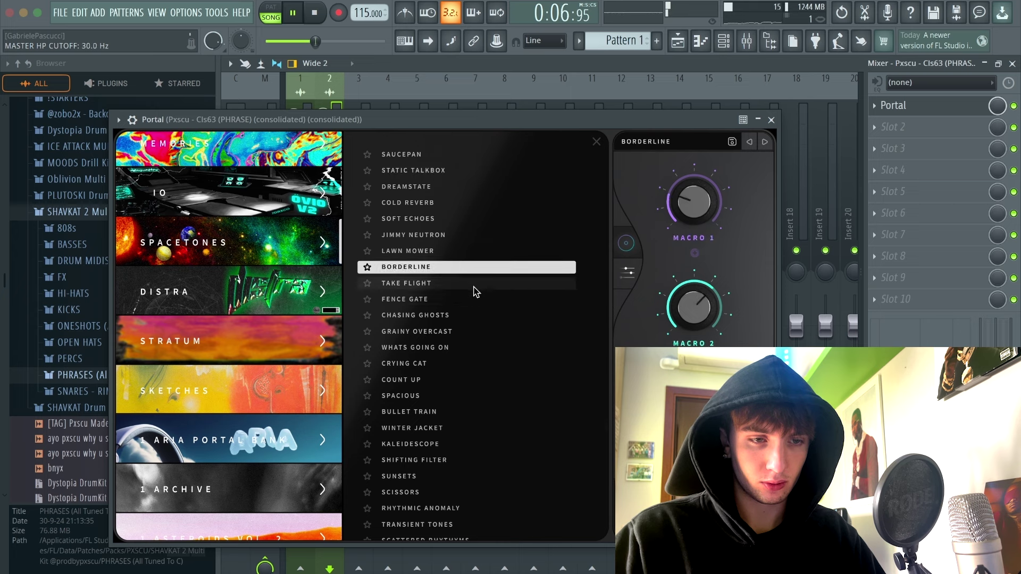
{"action": "left_click", "coordinate": [524, 282]}
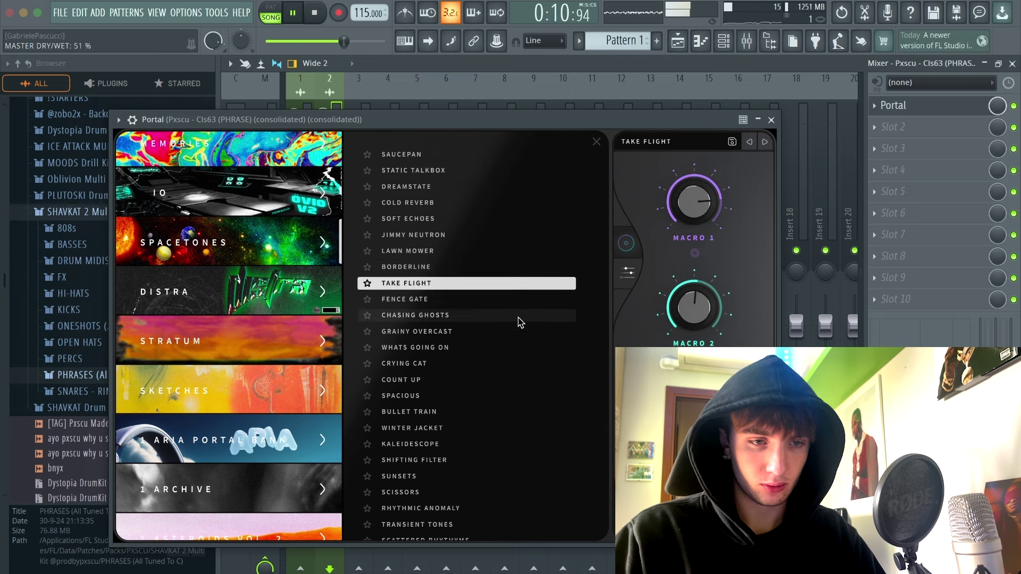
{"action": "left_click", "coordinate": [490, 267]}
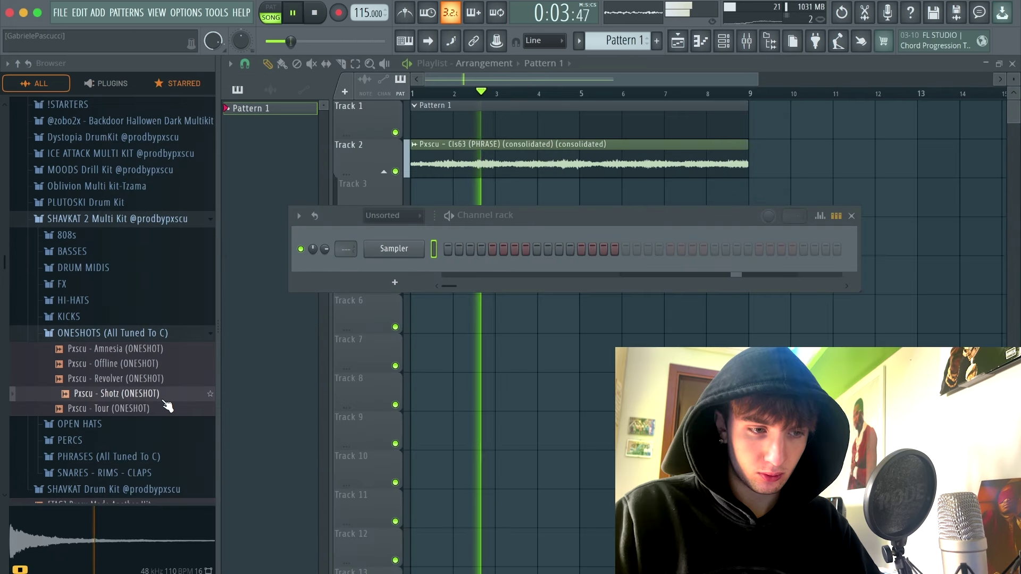
Audition the Tour one-shot, place it on Track 3 at bar 1 and open its sample settings
{"action": "left_click", "coordinate": [160, 409]}
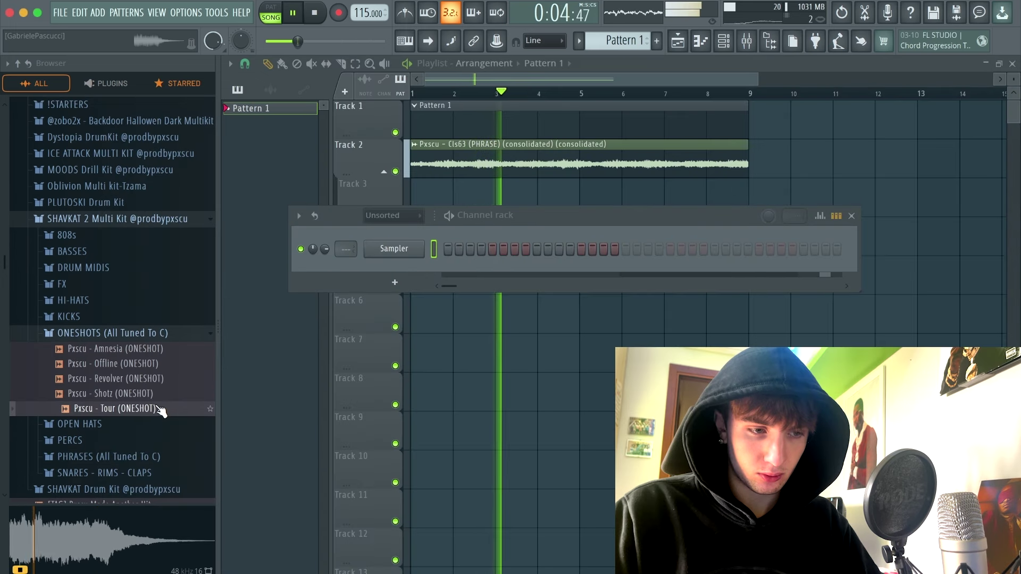
{"action": "left_click_drag", "start_coordinate": [163, 418], "coordinate": [421, 198]}
{"action": "key", "text": "space"}
{"action": "scroll", "coordinate": [425, 209], "scroll_direction": "up", "scroll_amount": 3}
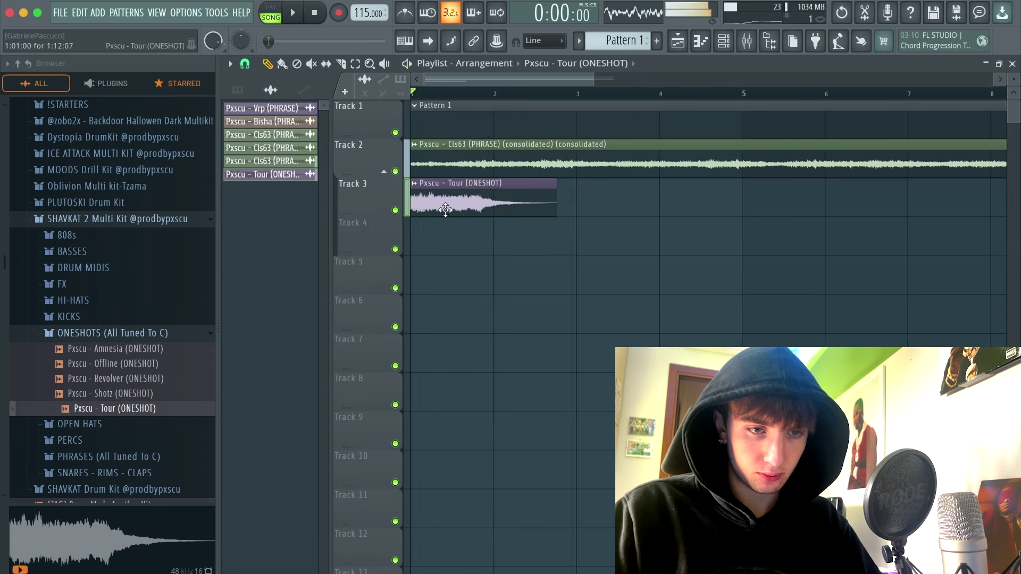
{"action": "double_click", "coordinate": [447, 209]}
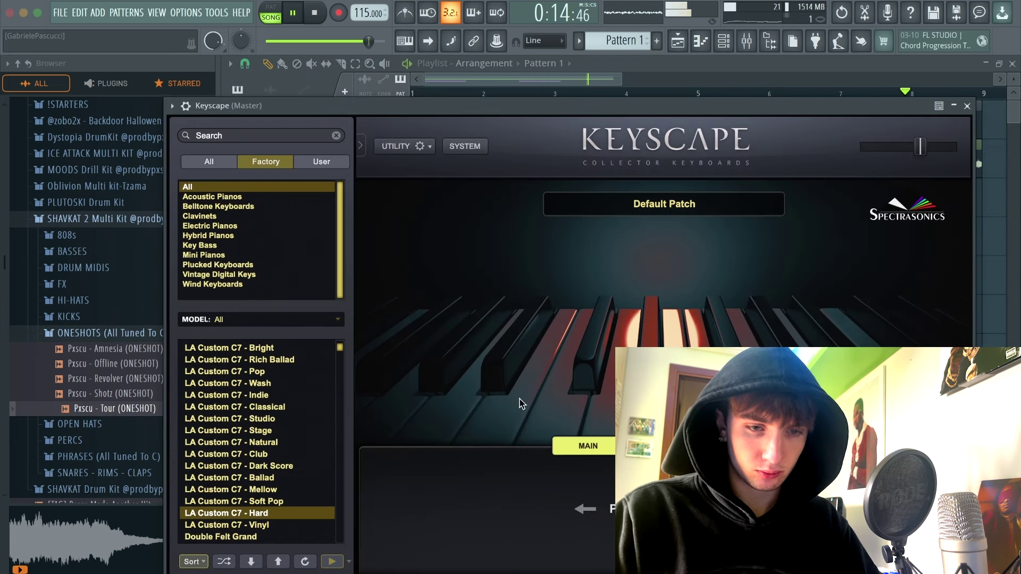
Close the Keyscape instrument window and stop playback
{"action": "left_click", "coordinate": [968, 109]}
{"action": "key", "text": "space"}
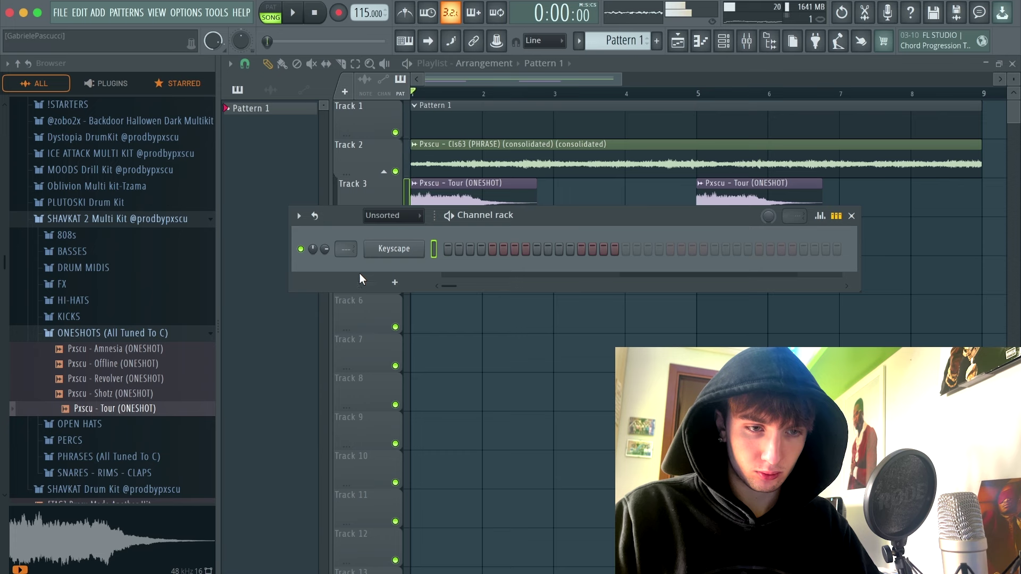
Draw a Keyscape note on B4 from bar 1 to bar 5 in the piano roll and transpose it down two octaves
{"action": "left_click", "coordinate": [502, 124]}
{"action": "left_click", "coordinate": [700, 41]}
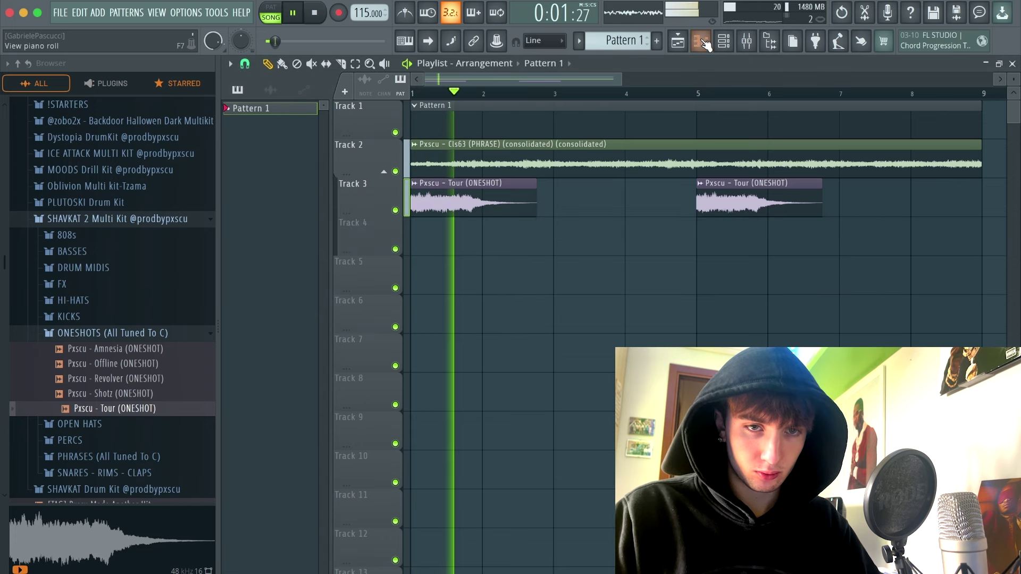
{"action": "key", "text": "space"}
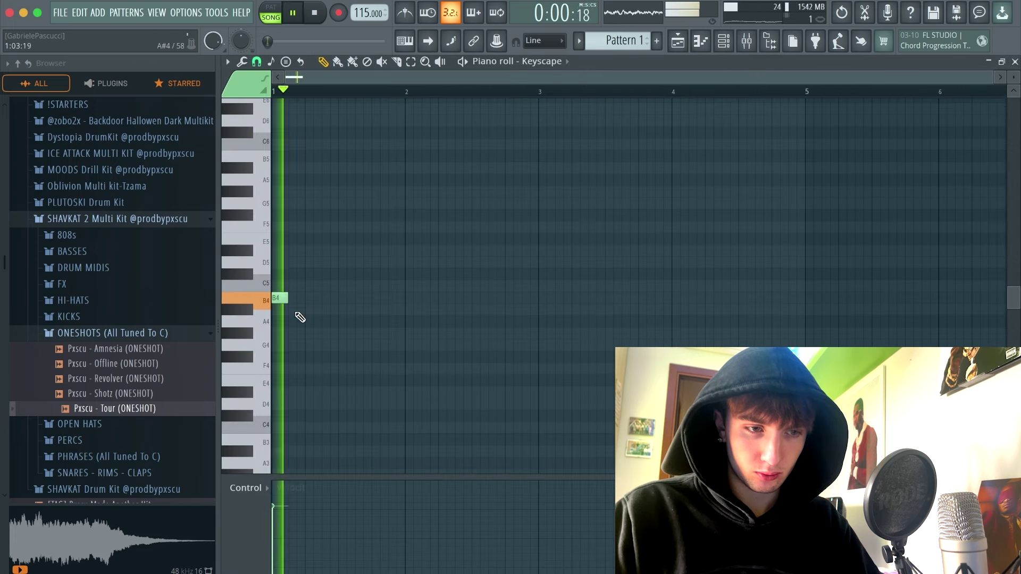
{"action": "left_click_drag", "start_coordinate": [537, 296], "coordinate": [802, 296]}
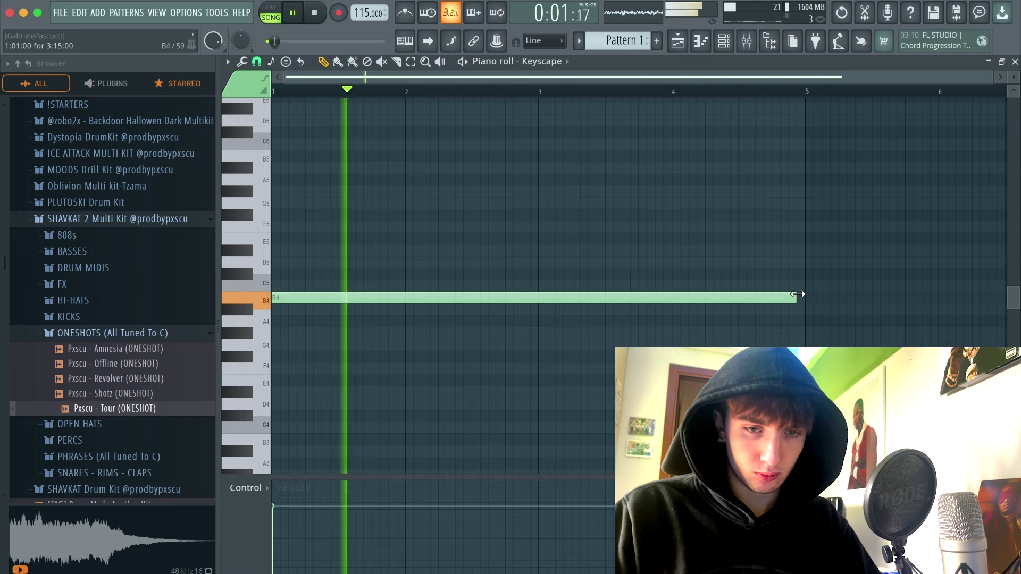
{"action": "scroll", "coordinate": [843, 260], "scroll_direction": "down", "scroll_amount": 3}
{"action": "key", "text": "space"}
{"action": "key", "text": "super+Down"}
{"action": "key", "text": "super+Down"}
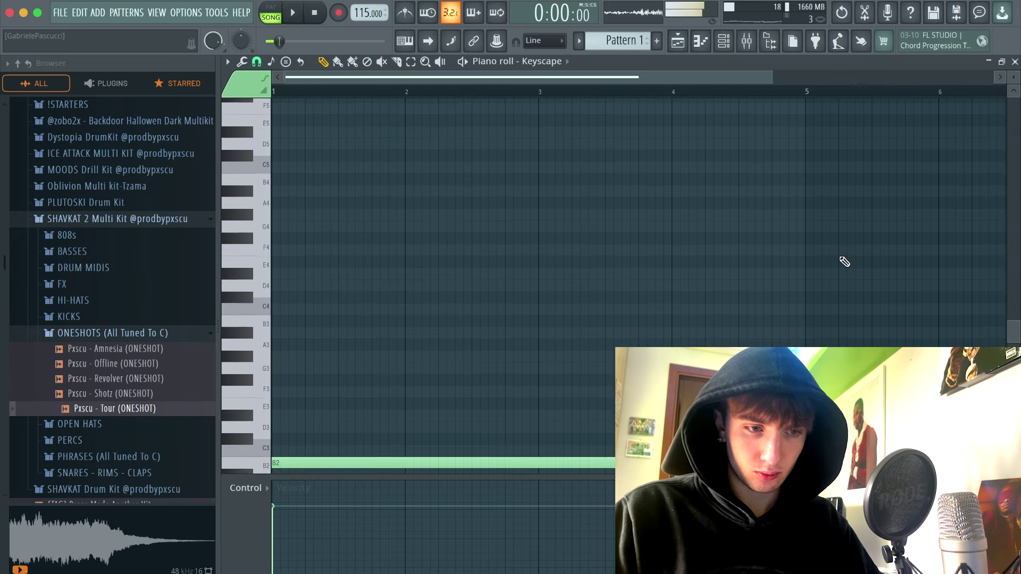
Set the root note of the piano roll's scale highlighting to B
{"action": "key", "text": "space"}
{"action": "left_click", "coordinate": [271, 62]}
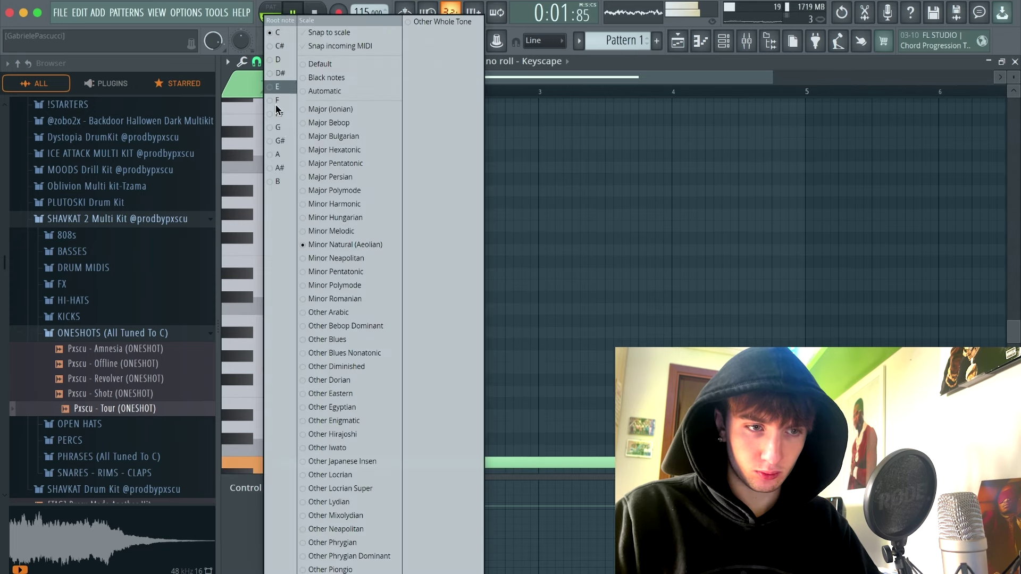
{"action": "left_click", "coordinate": [292, 178]}
{"action": "left_click_drag", "start_coordinate": [749, 303], "coordinate": [521, 532]}
{"action": "key", "text": "space"}
{"action": "key", "text": "space"}
{"action": "left_click", "coordinate": [638, 287]}
{"action": "right_click", "coordinate": [681, 286]}
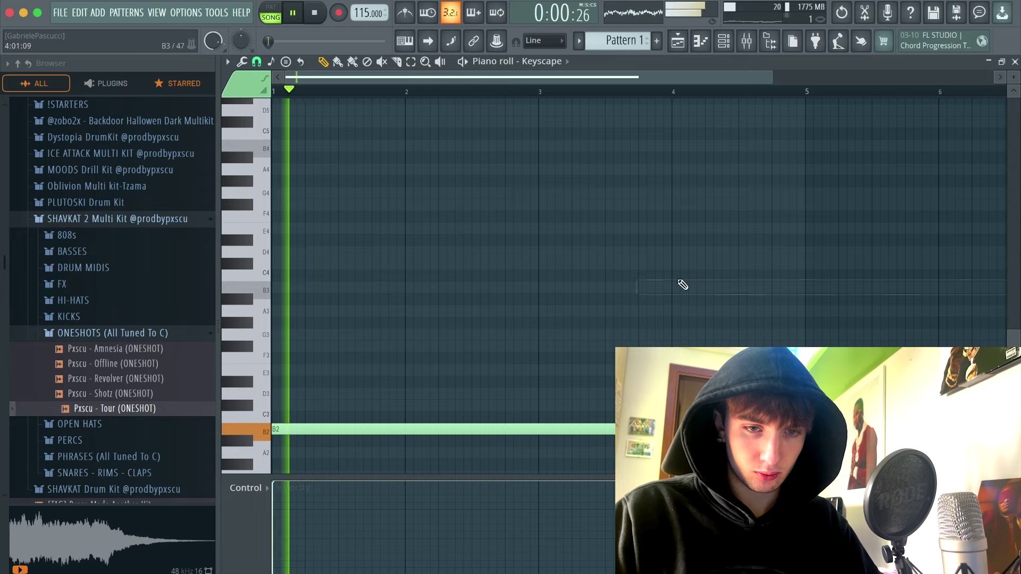
Set the Keyscape channel volume to 93% and duplicate its B2 note from bar 5 to bar 9
{"action": "left_click", "coordinate": [729, 38]}
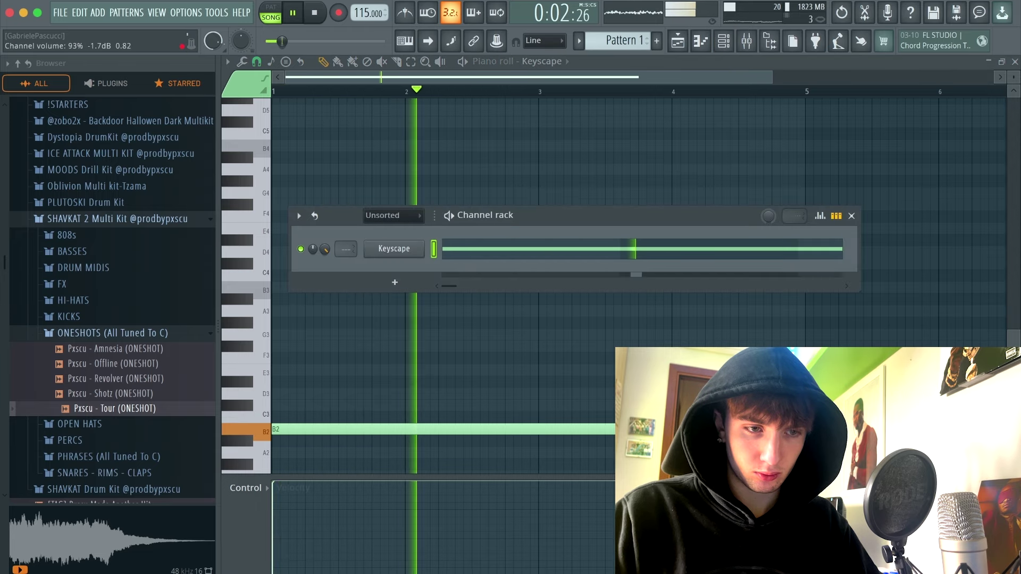
{"action": "left_click", "coordinate": [626, 159]}
{"action": "right_click", "coordinate": [689, 161]}
{"action": "scroll", "coordinate": [689, 161], "scroll_direction": "down", "scroll_amount": 3}
{"action": "scroll", "coordinate": [689, 161], "scroll_direction": "down", "scroll_amount": 3}
{"action": "key", "text": "super+b"}
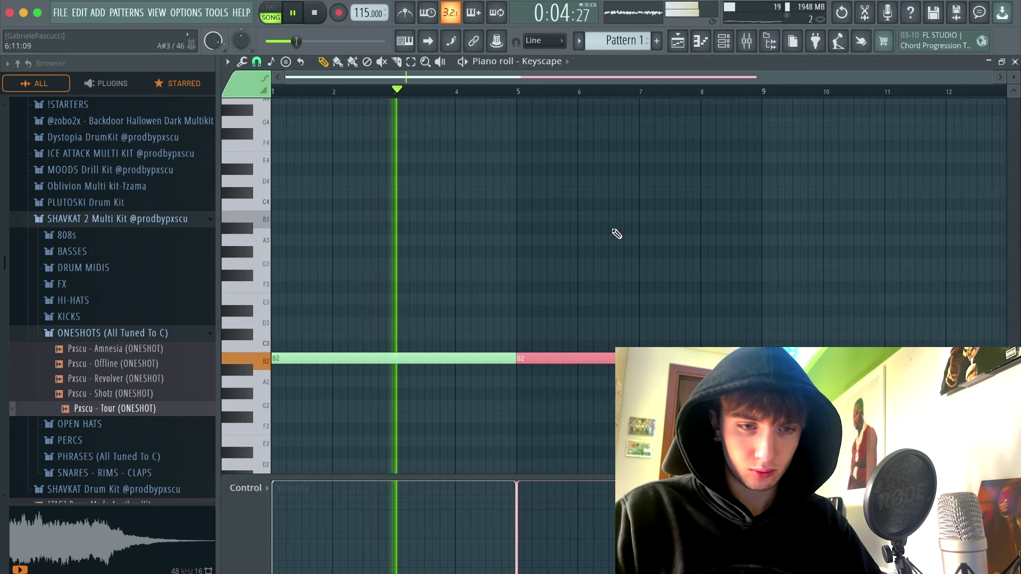
{"action": "left_click", "coordinate": [521, 252]}
{"action": "right_click", "coordinate": [596, 253]}
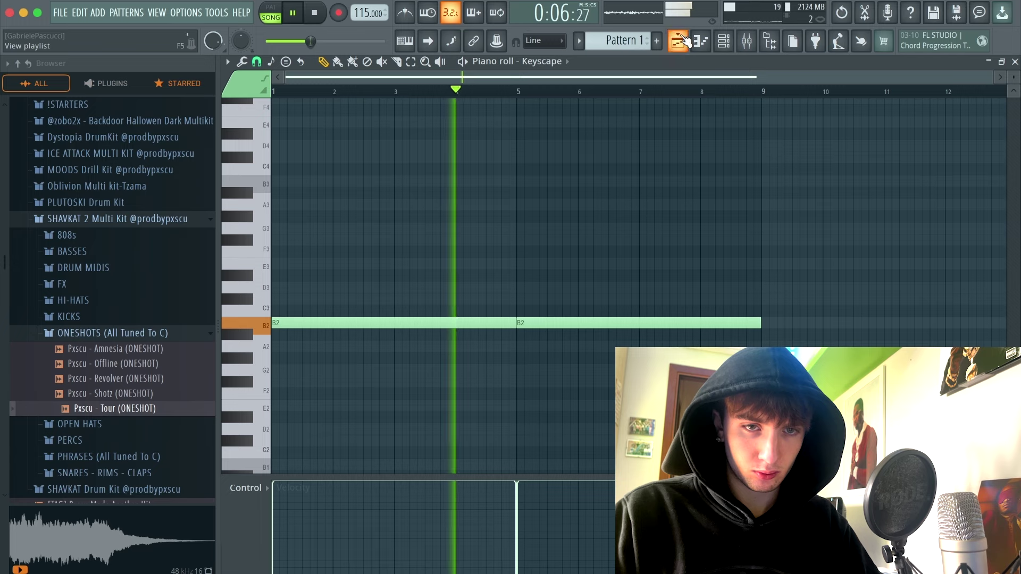
Set the Tour one-shot's pitch shift to -100 cents and its declicking mode to Generic (bleeding)
{"action": "key", "text": "F5"}
{"action": "double_click", "coordinate": [709, 192]}
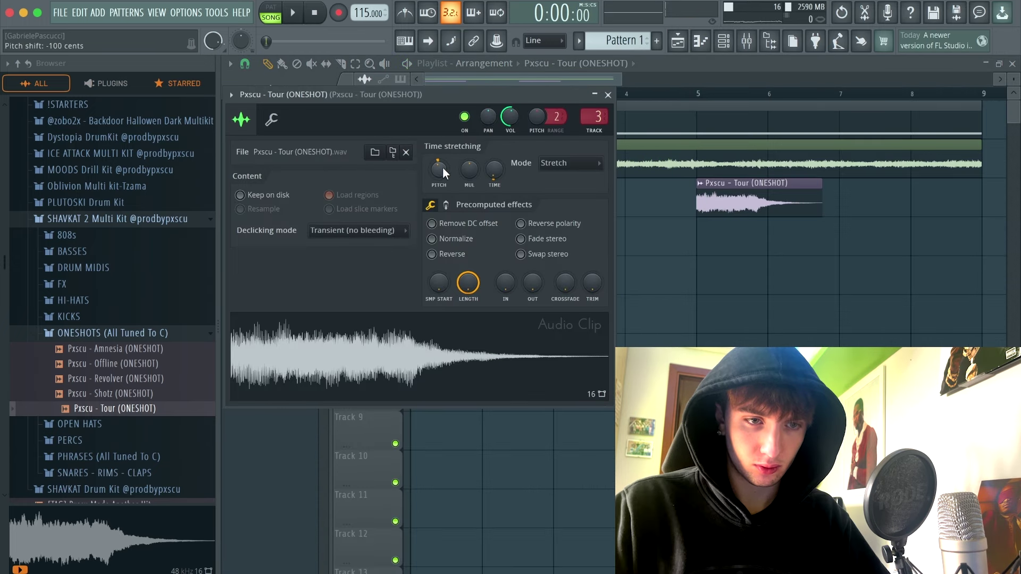
{"action": "key", "text": "space"}
{"action": "left_click", "coordinate": [391, 231]}
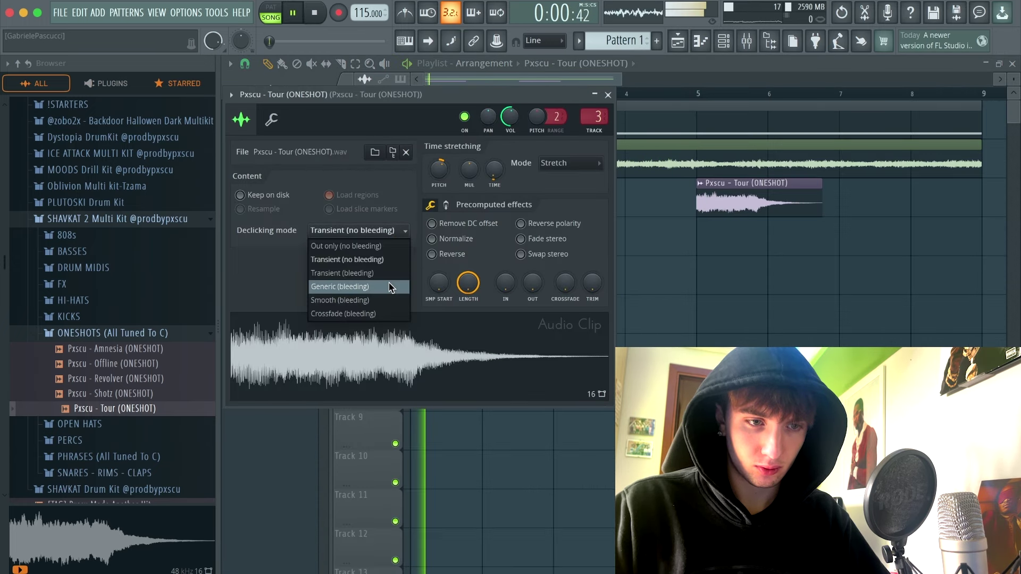
{"action": "left_click", "coordinate": [390, 287]}
{"action": "double_click", "coordinate": [769, 300]}
{"action": "right_click", "coordinate": [811, 298]}
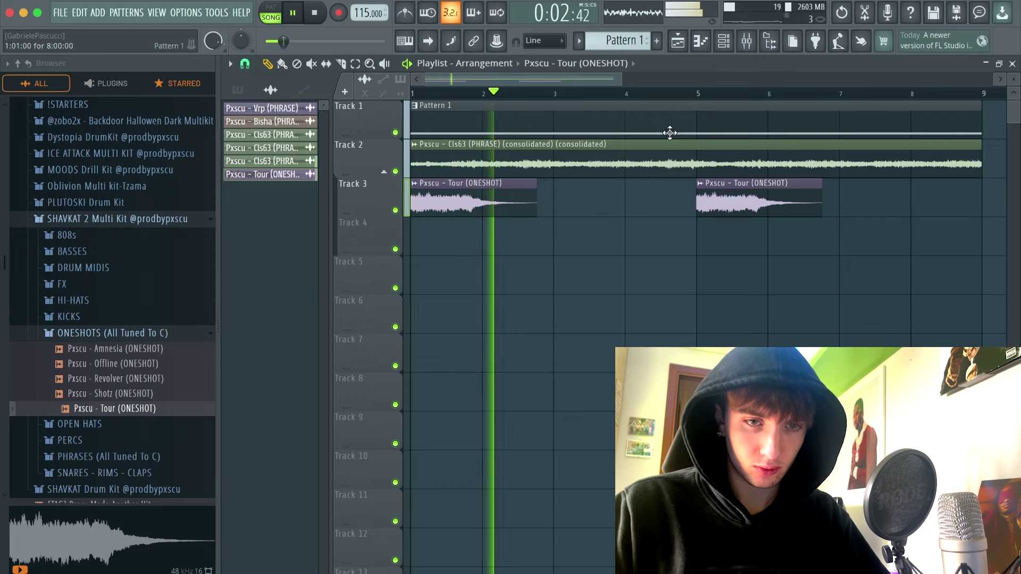
{"action": "left_click_drag", "start_coordinate": [667, 132], "coordinate": [626, 229]}
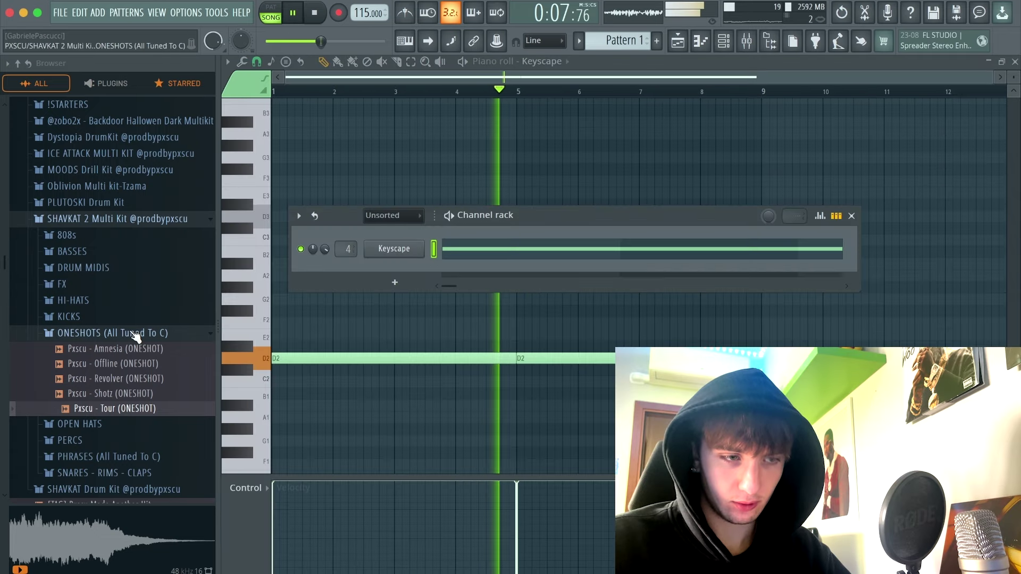
Audition the Gta, Interpol, Mechant and Megalodon hi-hats from the SHAVKAT 2 Multi Kit
{"action": "left_click", "coordinate": [106, 296]}
{"action": "scroll", "coordinate": [112, 266], "scroll_direction": "down", "scroll_amount": 5}
{"action": "scroll", "coordinate": [111, 213], "scroll_direction": "up", "scroll_amount": 3}
{"action": "left_click", "coordinate": [73, 151]}
{"action": "left_click", "coordinate": [115, 198]}
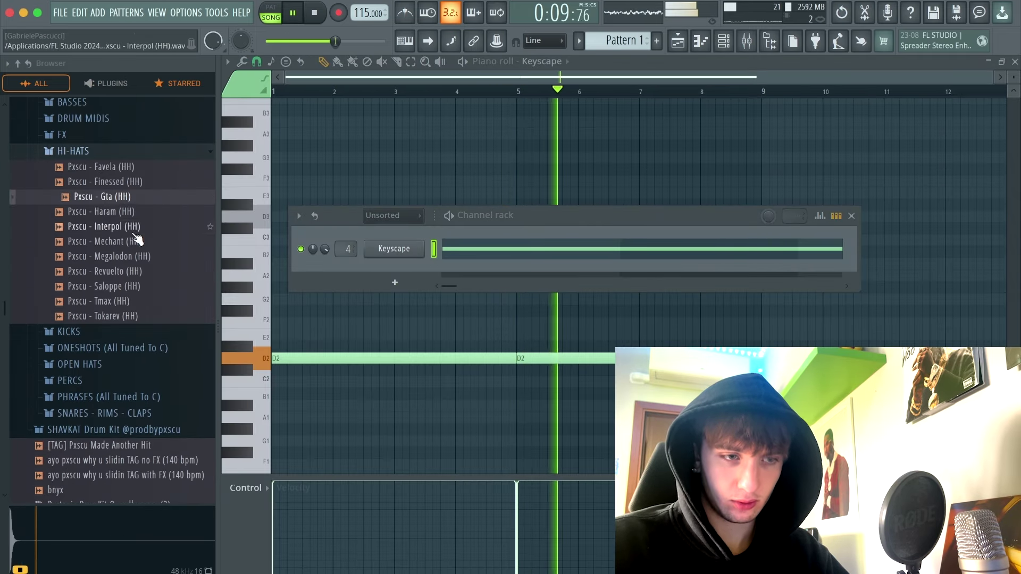
{"action": "left_click", "coordinate": [135, 232]}
{"action": "left_click", "coordinate": [138, 244]}
{"action": "left_click", "coordinate": [142, 261]}
Add the Megalodon hi-hat sample as a new channel in the channel rack
{"action": "left_click_drag", "start_coordinate": [148, 259], "coordinate": [394, 303]}
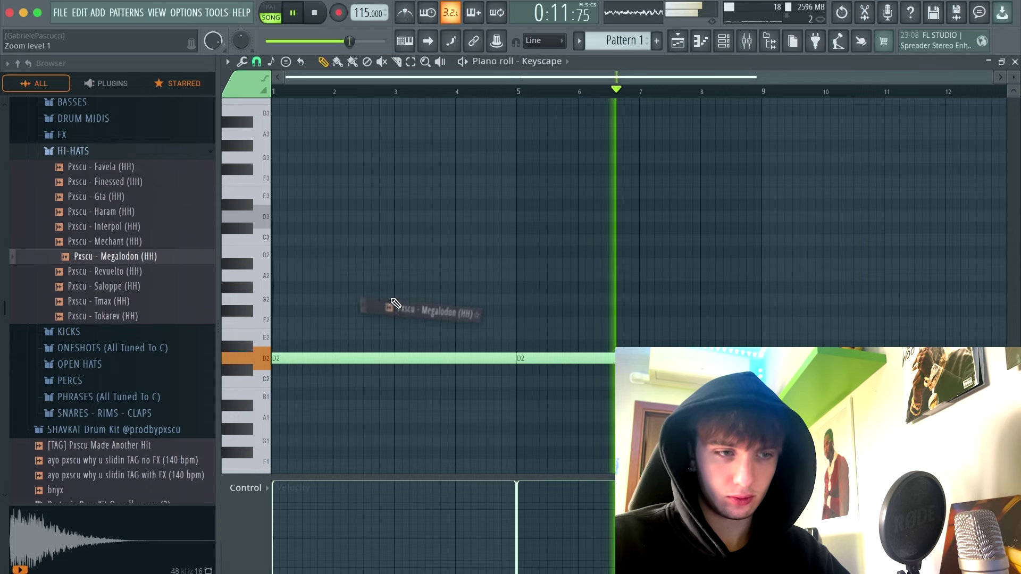
{"action": "left_click", "coordinate": [722, 47]}
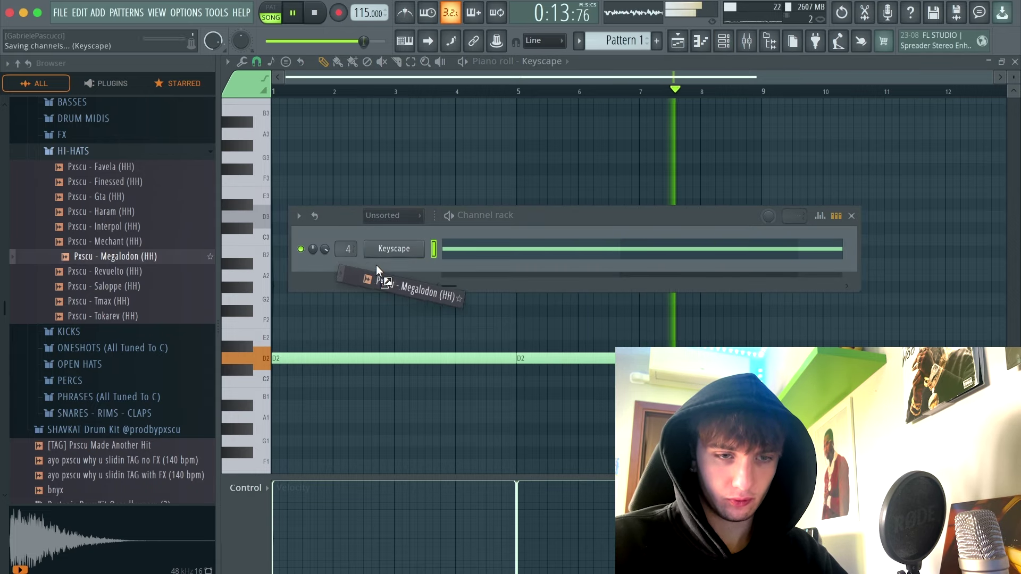
{"action": "left_click_drag", "start_coordinate": [376, 265], "coordinate": [375, 266]}
Load the Cartel hi-hat MIDI from the kit's drum MIDIs into the Megalodon channel
{"action": "scroll", "coordinate": [129, 239], "scroll_direction": "up", "scroll_amount": 4}
{"action": "left_click", "coordinate": [106, 268]}
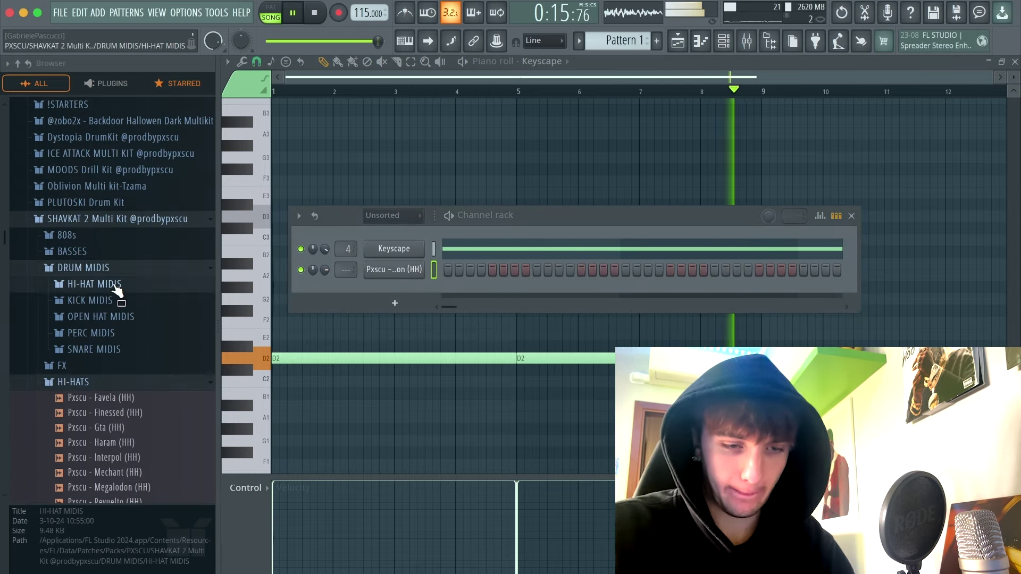
{"action": "left_click", "coordinate": [117, 285]}
{"action": "left_click_drag", "start_coordinate": [115, 315], "coordinate": [500, 269]}
{"action": "left_click", "coordinate": [576, 378]}
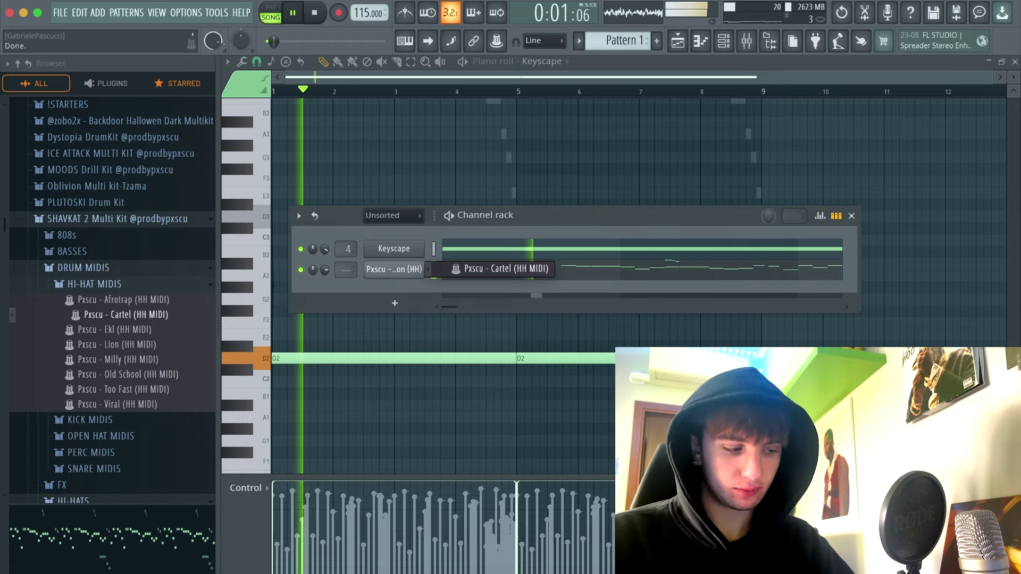
Compare the Finessed and Gta samples in the hi-hat channel, load Finessed and set the channel volume to 64%
{"action": "left_click", "coordinate": [170, 283]}
{"action": "scroll", "coordinate": [128, 388], "scroll_direction": "down", "scroll_amount": 2}
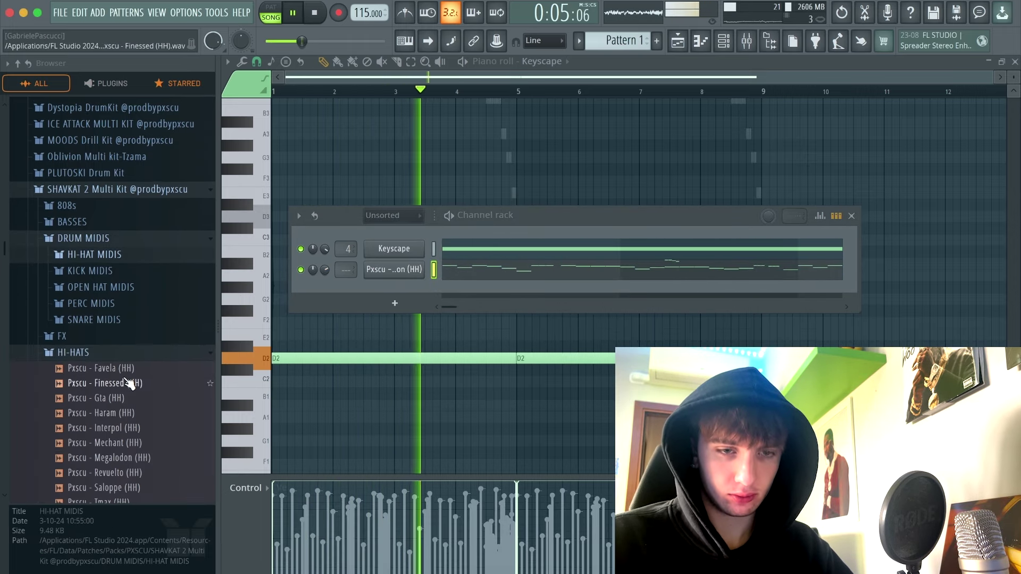
{"action": "left_click", "coordinate": [127, 383]}
{"action": "scroll", "coordinate": [136, 341], "scroll_direction": "down", "scroll_amount": 3}
{"action": "left_click", "coordinate": [143, 310]}
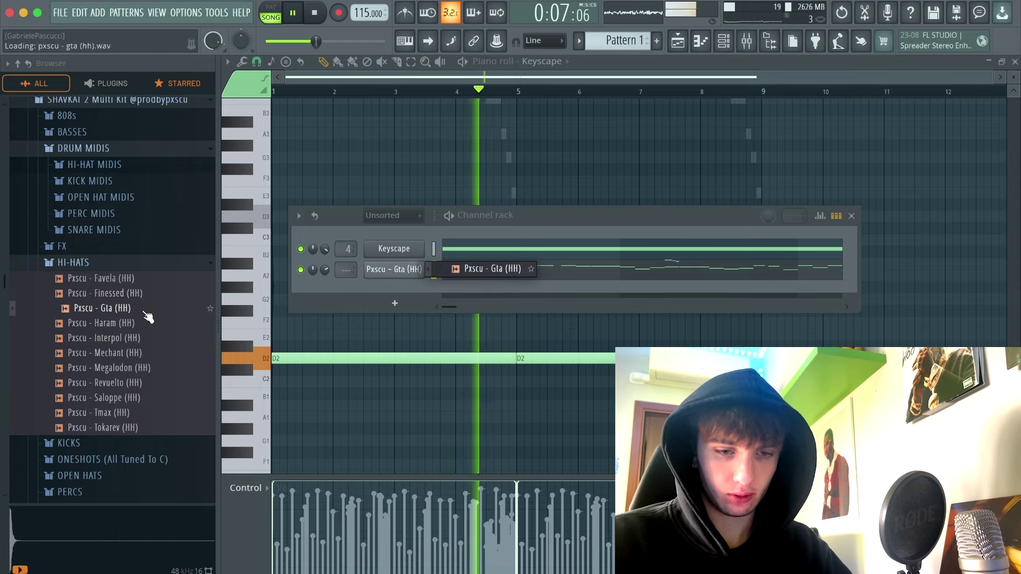
{"action": "left_click", "coordinate": [128, 293]}
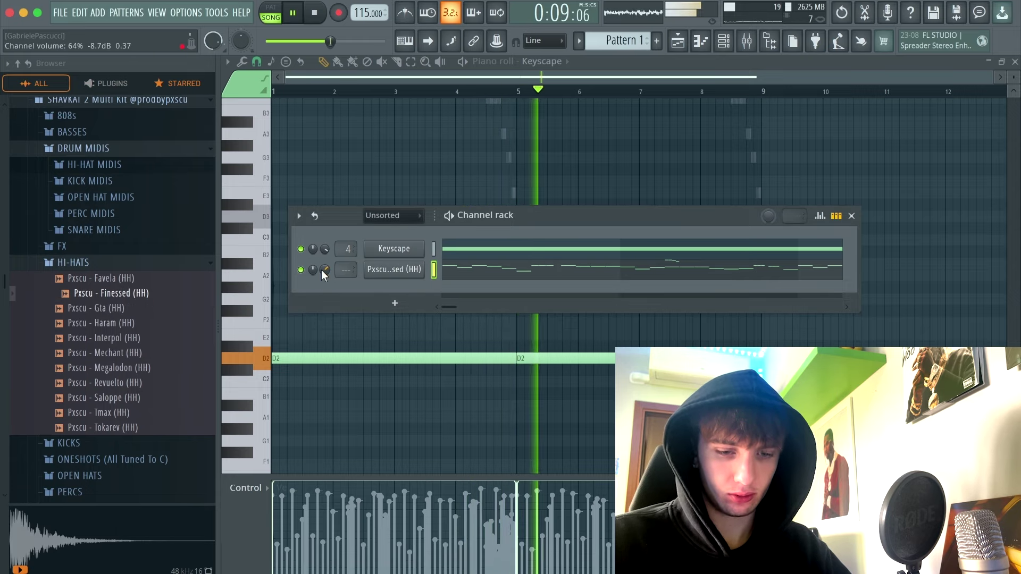
Try the Gta, Haram, Interpol, Mechant and Megalodon samples in the hi-hat channel and go back to Finessed
{"action": "left_click", "coordinate": [130, 306]}
{"action": "scroll", "coordinate": [144, 297], "scroll_direction": "down", "scroll_amount": 2}
{"action": "left_click", "coordinate": [130, 262]}
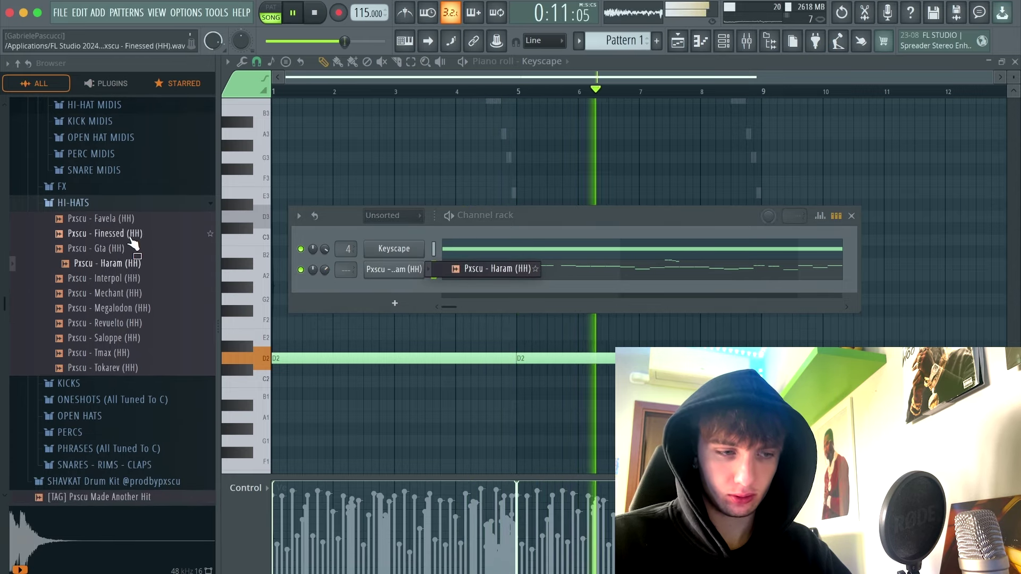
{"action": "left_click", "coordinate": [136, 278]}
{"action": "left_click", "coordinate": [143, 293]}
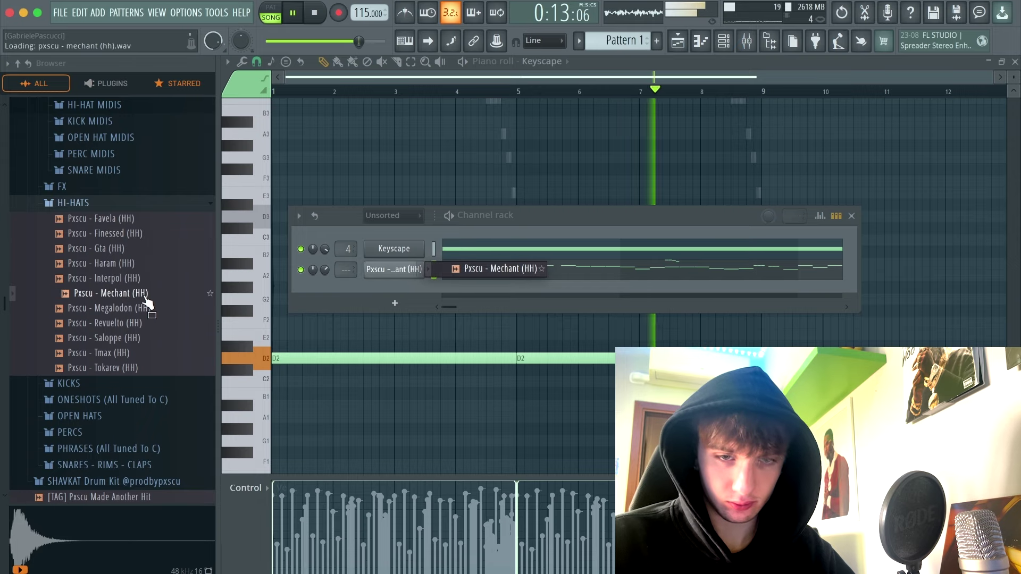
{"action": "left_click", "coordinate": [144, 311]}
{"action": "left_click", "coordinate": [133, 234]}
{"action": "left_click", "coordinate": [128, 204]}
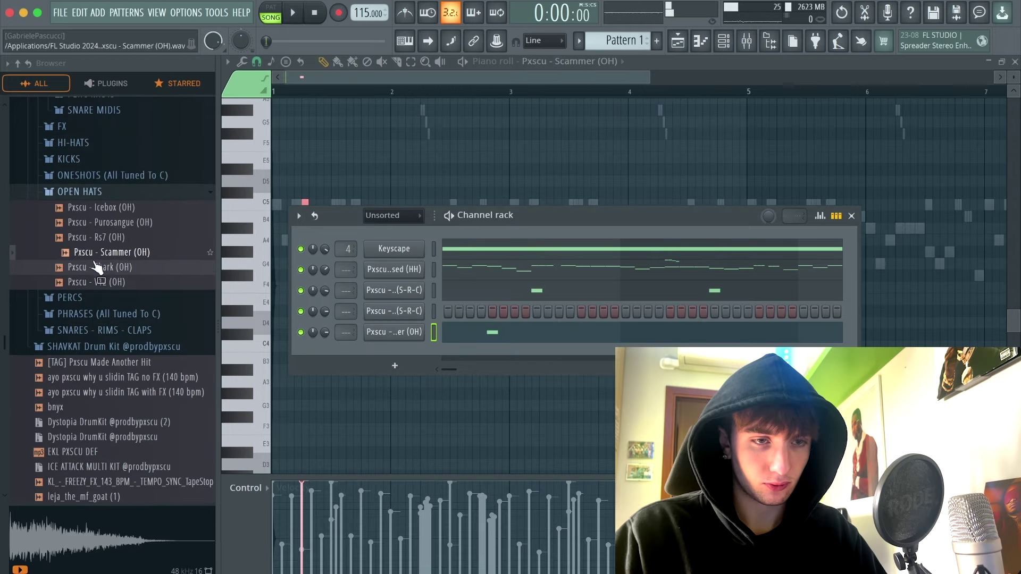
Replace the open hat sample with Shark and repeat its C5 note every two bars through bar 7
{"action": "left_click", "coordinate": [106, 267]}
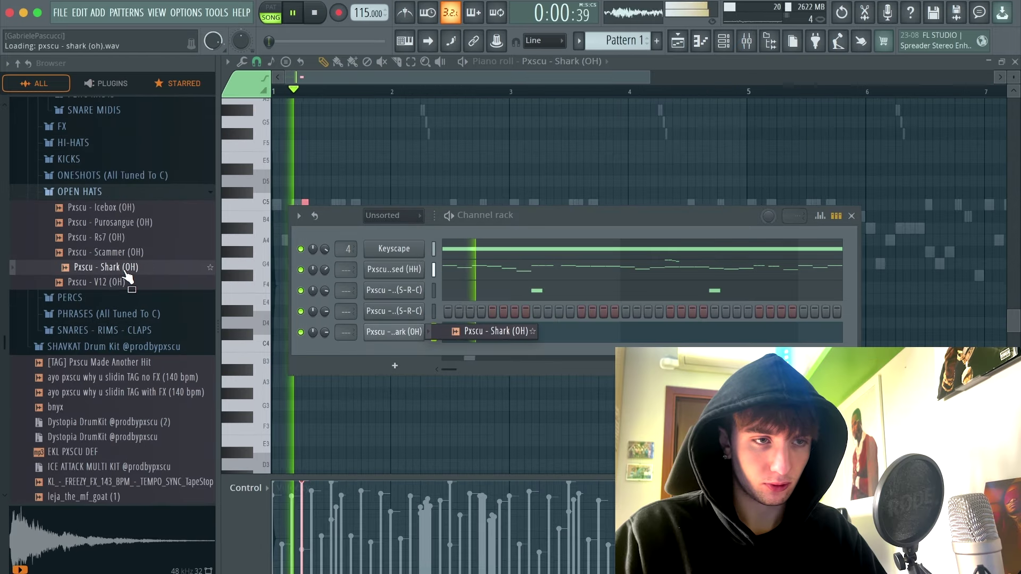
{"action": "right_click", "coordinate": [495, 158]}
{"action": "scroll", "coordinate": [257, 184], "scroll_direction": "up", "scroll_amount": 3}
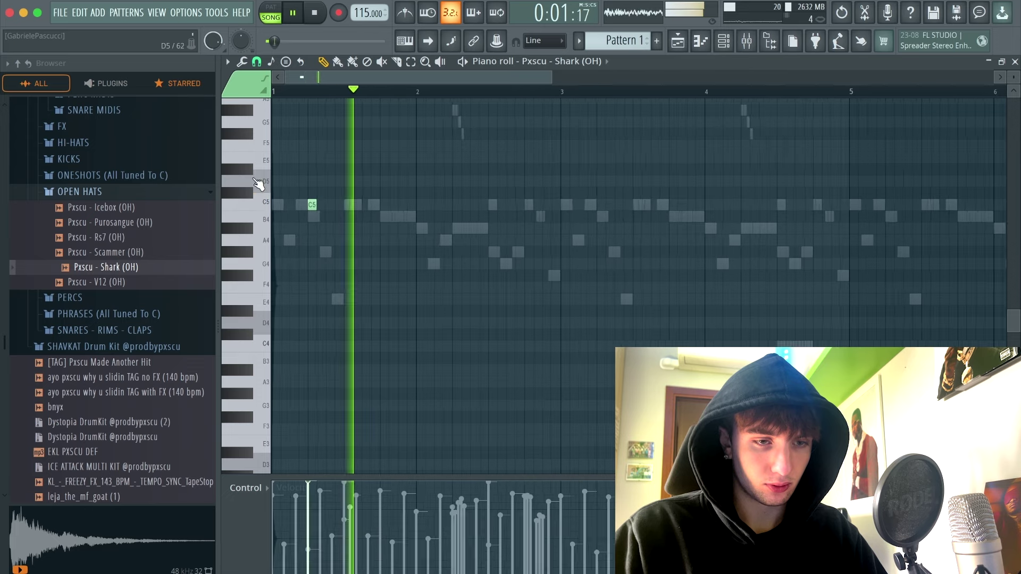
{"action": "scroll", "coordinate": [627, 142], "scroll_direction": "down", "scroll_amount": 3}
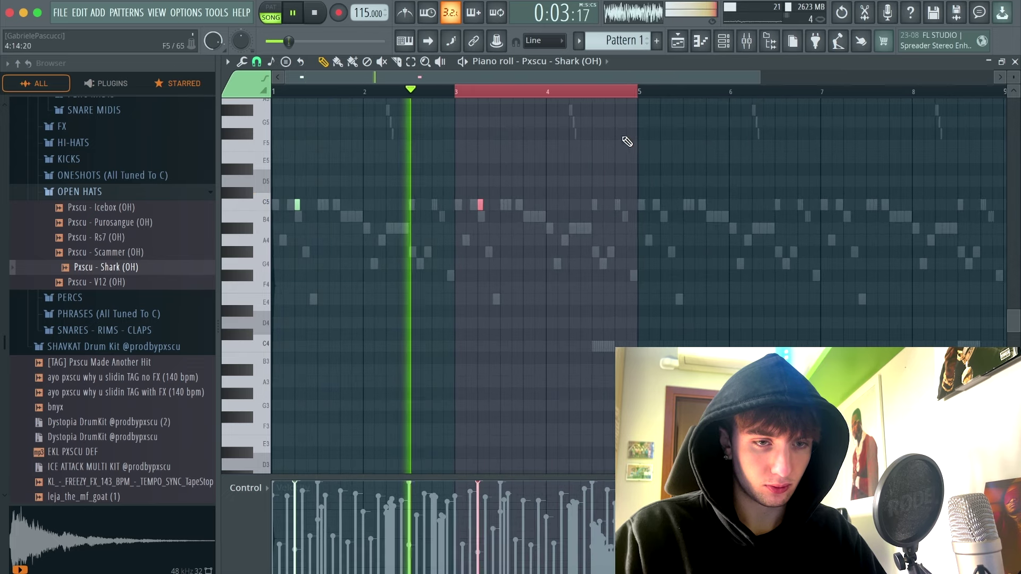
{"action": "scroll", "coordinate": [622, 152], "scroll_direction": "down", "scroll_amount": 1}
{"action": "left_click_drag", "start_coordinate": [779, 93], "coordinate": [2, 83]}
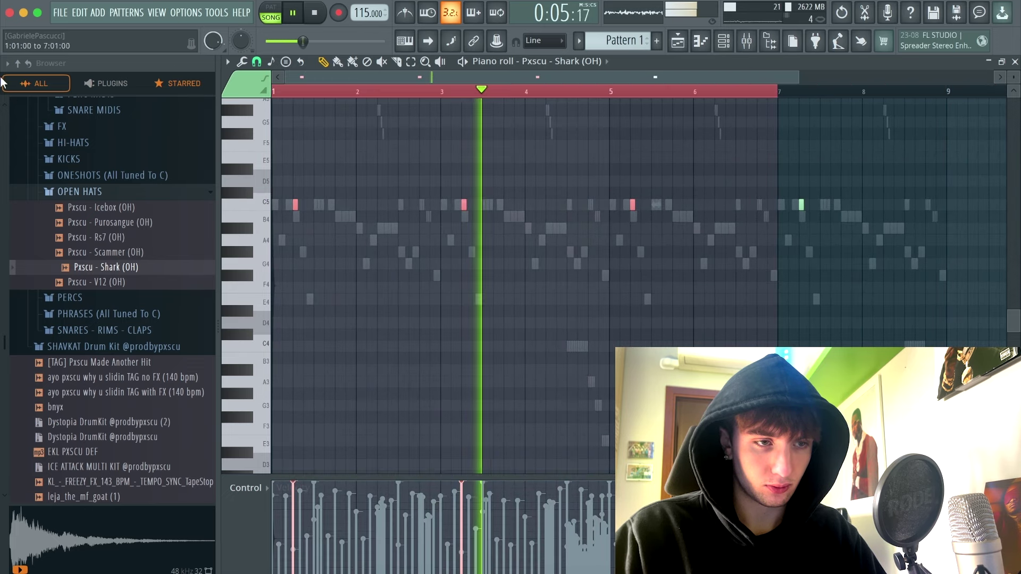
{"action": "right_click", "coordinate": [748, 95]}
Audition the kit's FX samples, including Cobra, Damage, Grey Goose, Movie, Murdatown, Rs6, Slide and Vodka
{"action": "left_click", "coordinate": [725, 42]}
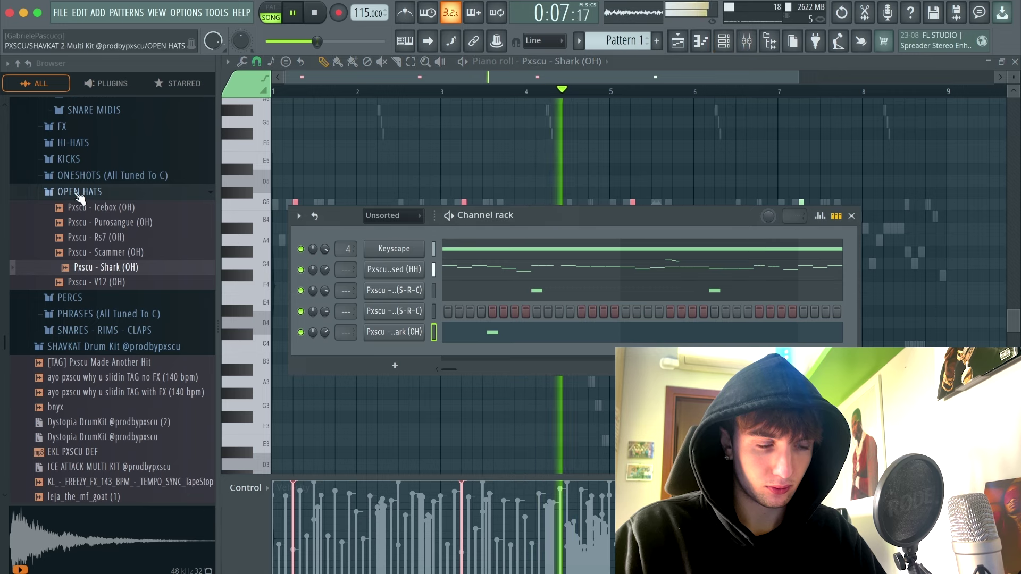
{"action": "left_click", "coordinate": [78, 192]}
{"action": "scroll", "coordinate": [83, 178], "scroll_direction": "up", "scroll_amount": 1}
{"action": "left_click", "coordinate": [87, 157]}
{"action": "left_click", "coordinate": [107, 177]}
{"action": "left_click", "coordinate": [112, 186]}
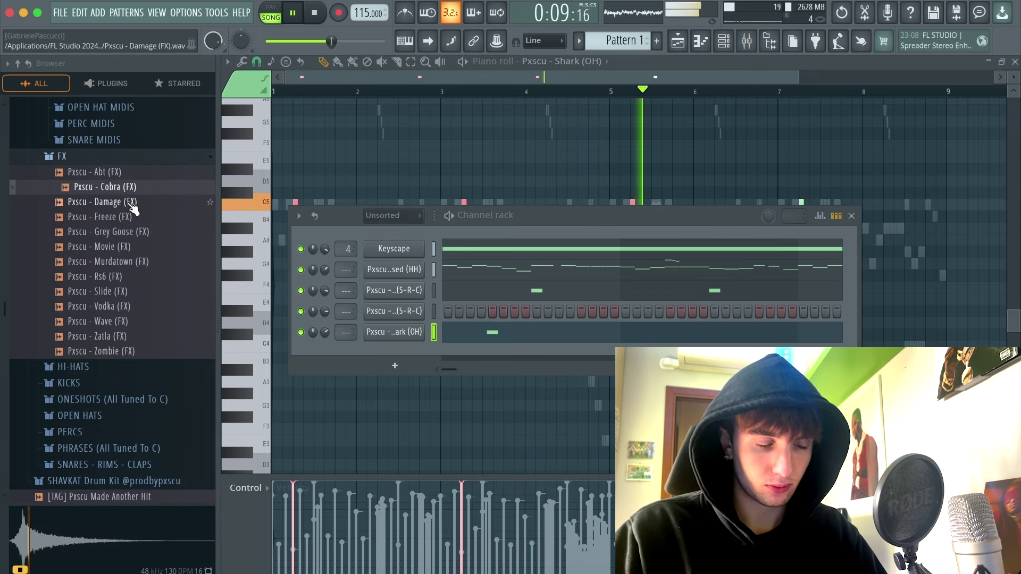
{"action": "left_click", "coordinate": [128, 201]}
{"action": "left_click", "coordinate": [131, 231]}
{"action": "left_click", "coordinate": [133, 246]}
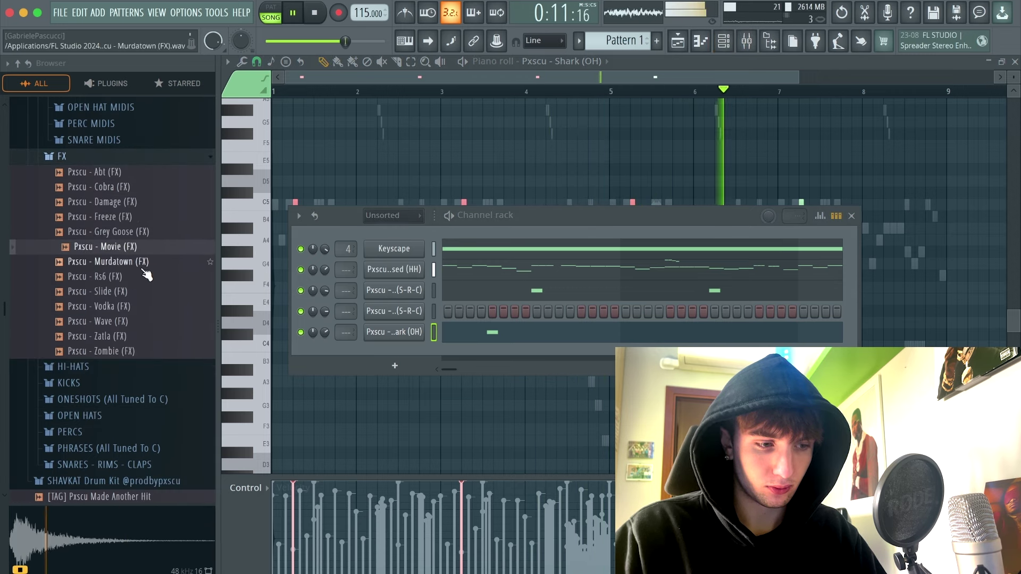
{"action": "left_click", "coordinate": [136, 262]}
{"action": "left_click", "coordinate": [137, 277]}
{"action": "left_click", "coordinate": [138, 294]}
{"action": "left_click", "coordinate": [144, 306]}
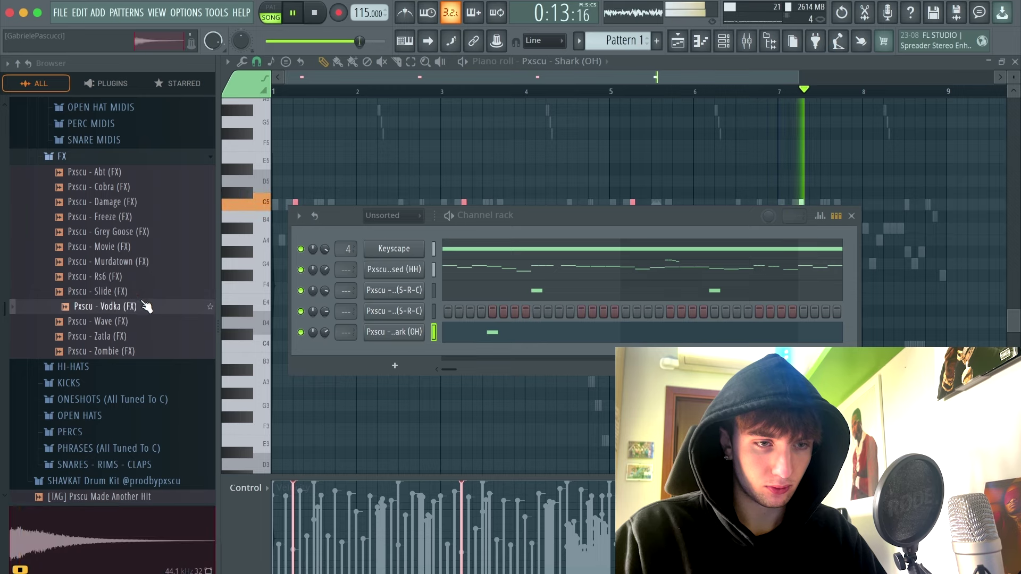
Add the Slide and Vodka FX samples as new channels and trigger Slide on the first step
{"action": "left_click_drag", "start_coordinate": [146, 294], "coordinate": [433, 367]}
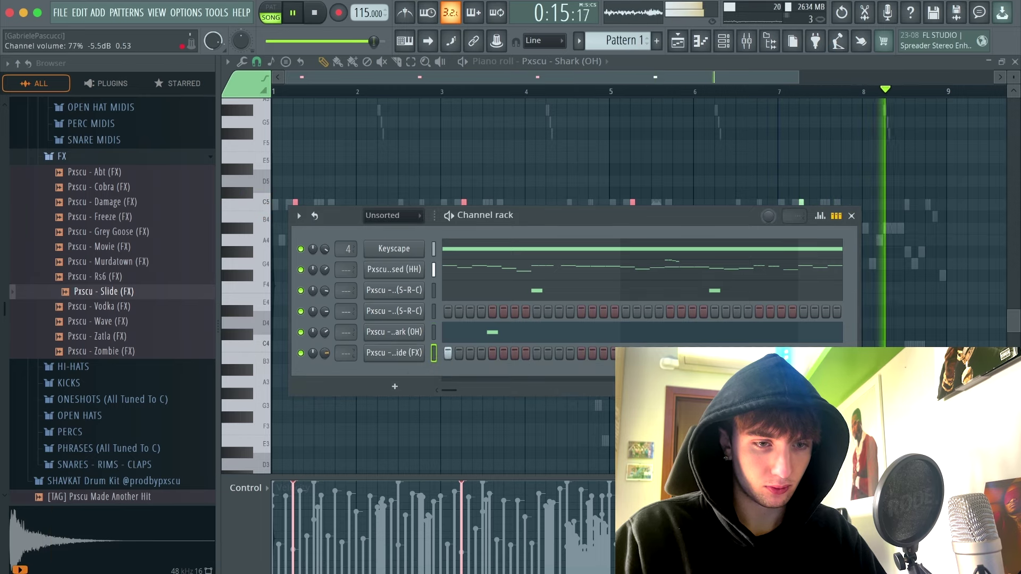
{"action": "left_click_drag", "start_coordinate": [126, 308], "coordinate": [365, 371]}
{"action": "left_click", "coordinate": [524, 136], "text": "super"}
Open the Vodka FX channel in the piano roll and place a D5 note just after the start of bar 3
{"action": "left_click", "coordinate": [553, 61]}
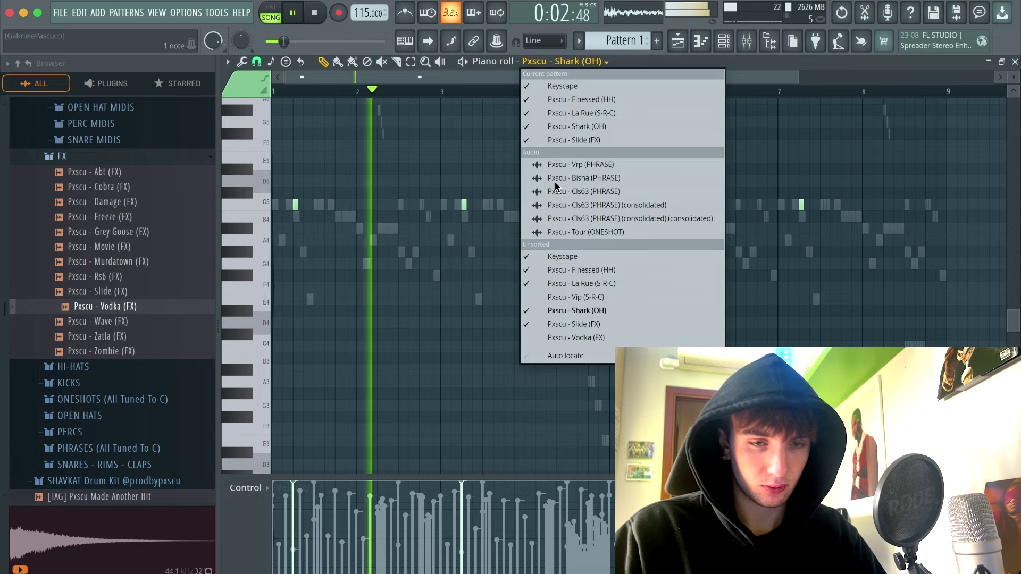
{"action": "left_click", "coordinate": [553, 337]}
{"action": "left_click", "coordinate": [453, 179]}
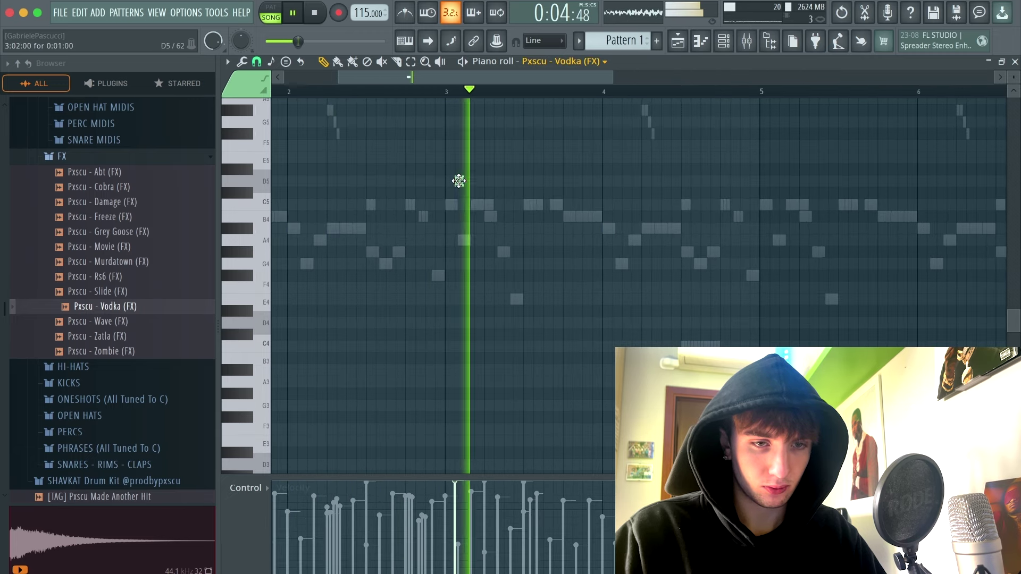
Lengthen the Vodka FX note at bar 3 to one full bar and open the Vodka sample's channel settings
{"action": "key", "text": "space"}
{"action": "key", "text": "space"}
{"action": "left_click_drag", "start_coordinate": [456, 179], "coordinate": [603, 176]}
{"action": "scroll", "coordinate": [603, 176], "scroll_direction": "down", "scroll_amount": 3}
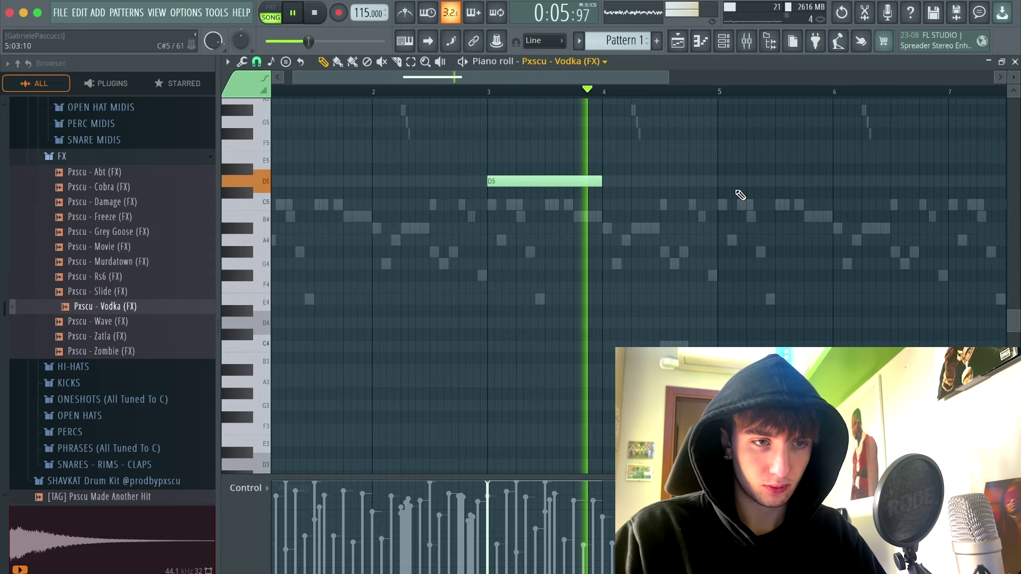
{"action": "key", "text": "F6"}
{"action": "left_click", "coordinate": [398, 372]}
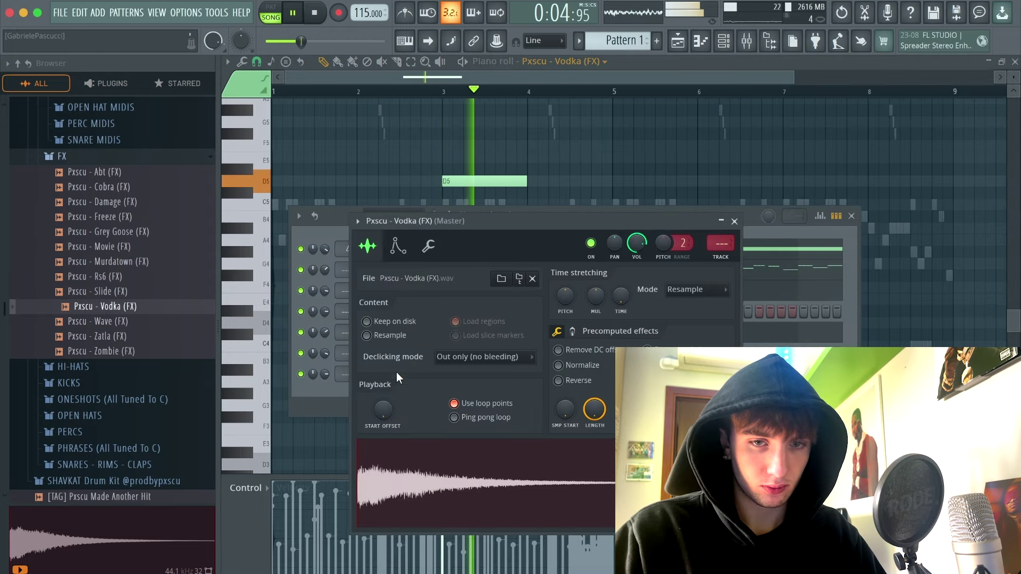
Place a one-bar D5 Vodka note at the start of bar 5 and delete the one at bar 3
{"action": "left_click_drag", "start_coordinate": [599, 93], "coordinate": [418, 91]}
{"action": "left_click", "coordinate": [616, 197]}
{"action": "right_click", "coordinate": [616, 195]}
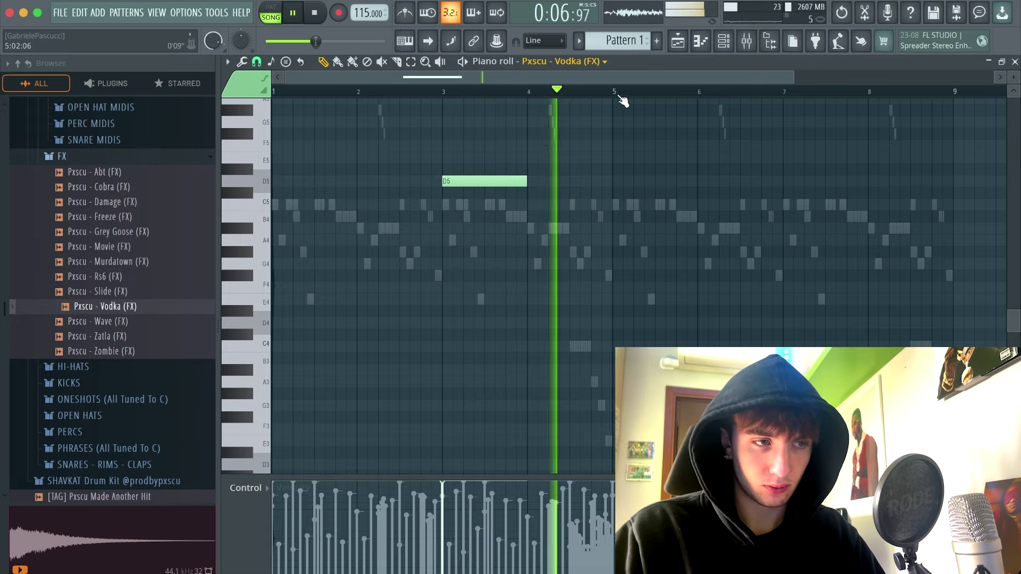
{"action": "left_click", "coordinate": [614, 184]}
{"action": "scroll", "coordinate": [617, 186], "scroll_direction": "up", "scroll_amount": 4}
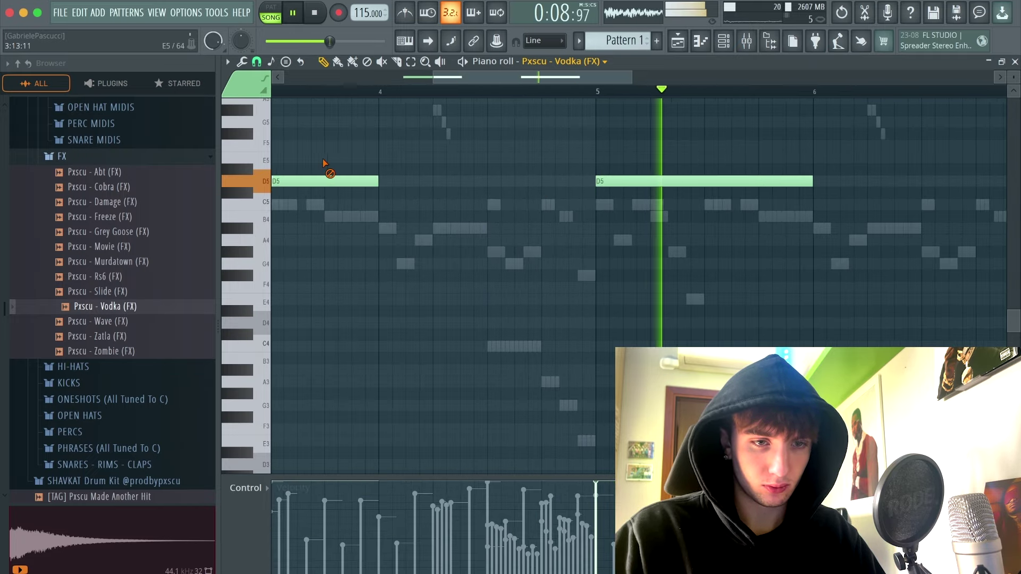
{"action": "right_click", "coordinate": [325, 177]}
{"action": "scroll", "coordinate": [562, 174], "scroll_direction": "down", "scroll_amount": 5}
Transpose the bar 5 Vodka note down one octave to D4 and play it back
{"action": "key", "text": "F6"}
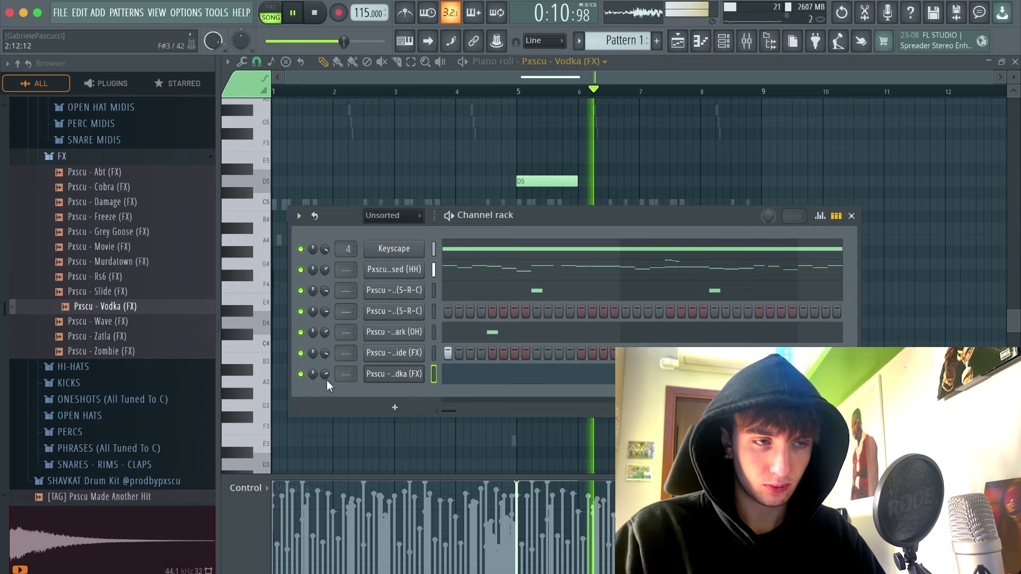
{"action": "key", "text": "F6"}
{"action": "key", "text": "space"}
{"action": "key", "text": "super+Down"}
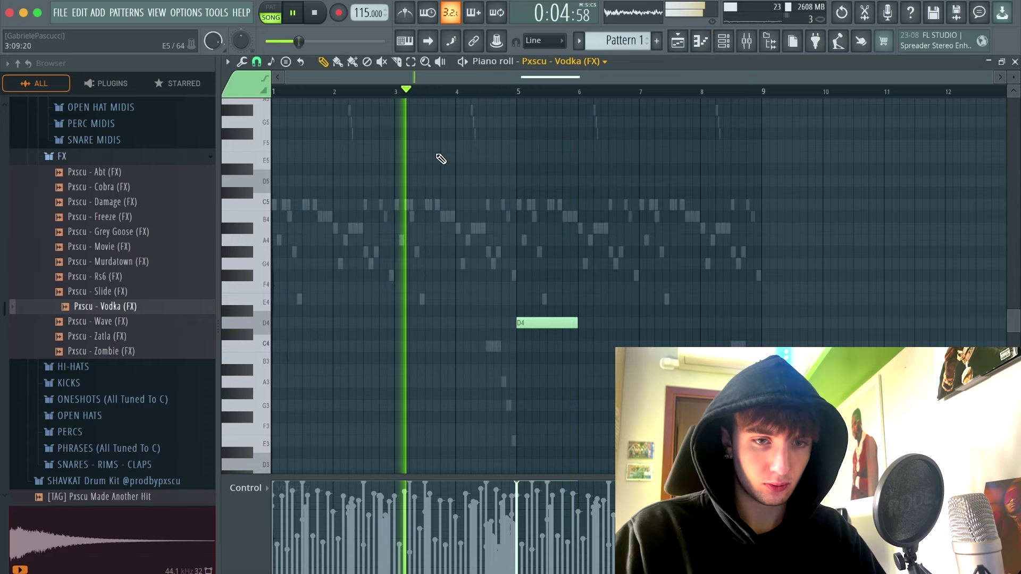
{"action": "left_click", "coordinate": [501, 92]}
{"action": "scroll", "coordinate": [553, 138], "scroll_direction": "down", "scroll_amount": 2}
Show the Slide FX channel's notes in the piano roll and open the kit's Kicks folder
{"action": "left_click", "coordinate": [558, 62]}
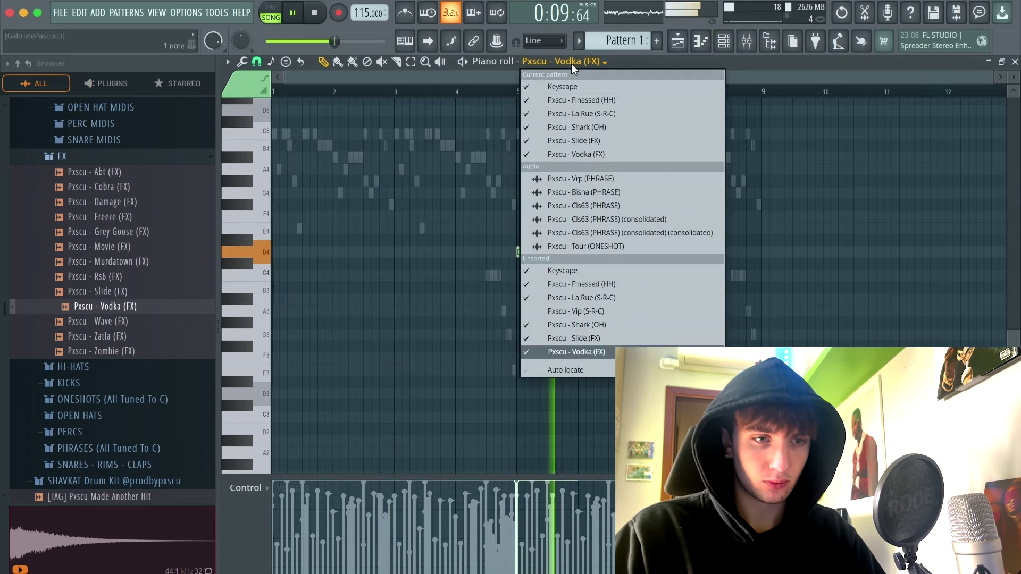
{"action": "left_click", "coordinate": [612, 341]}
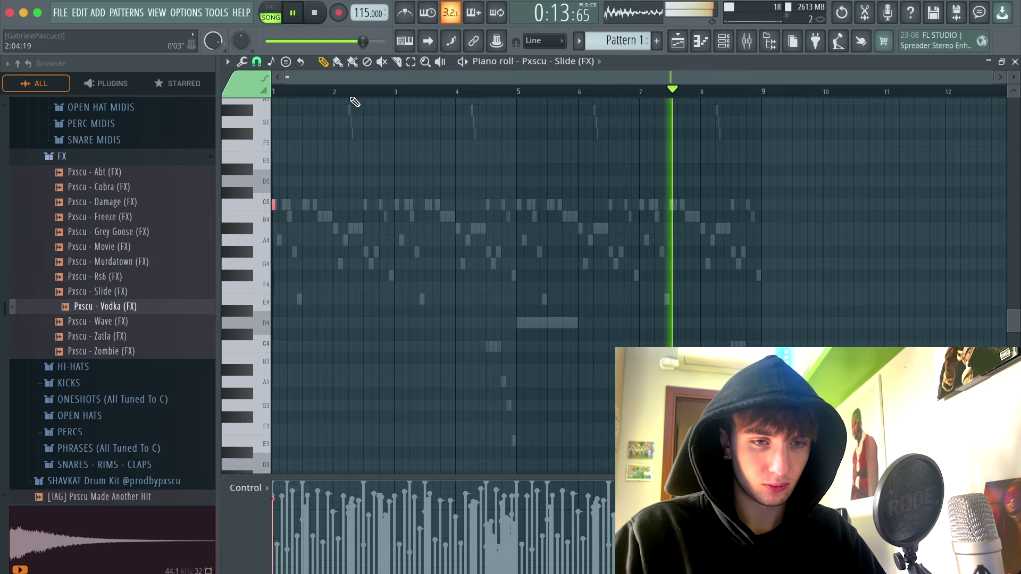
{"action": "left_click", "coordinate": [731, 43]}
{"action": "left_click", "coordinate": [62, 155]}
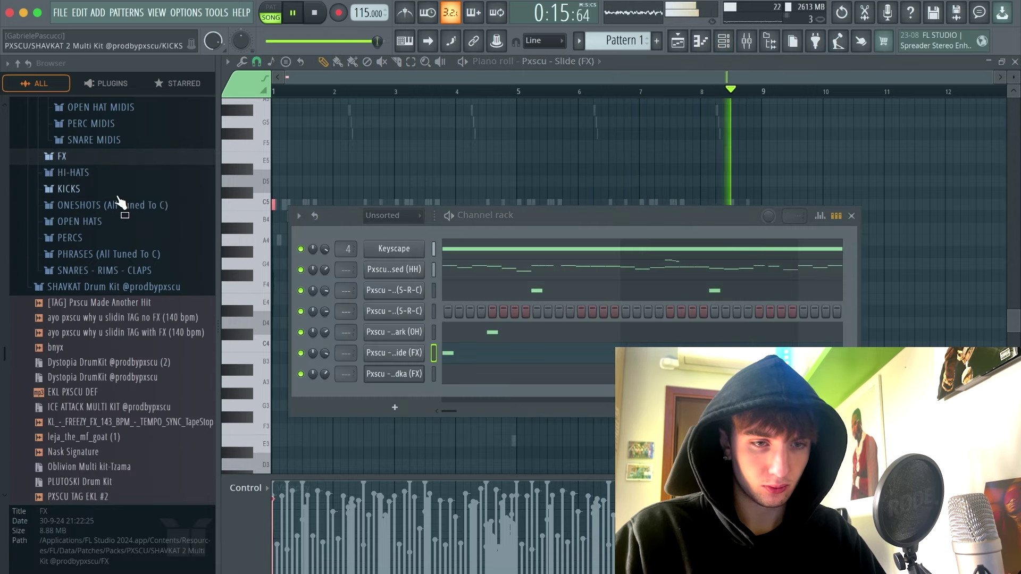
{"action": "left_click", "coordinate": [111, 189]}
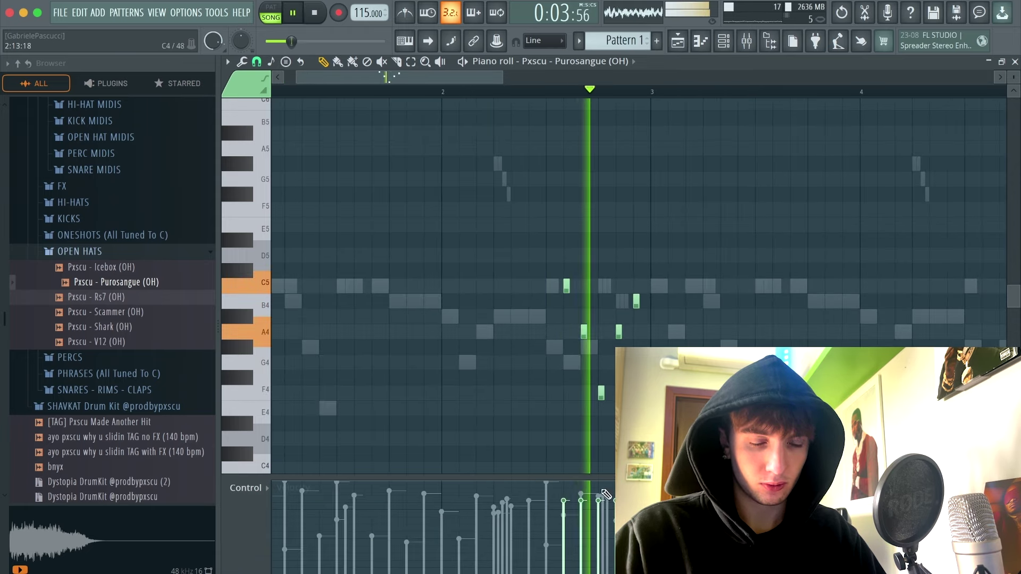
Lower the velocities of the F4 and both A4 notes in the Purosangue open hat's bar 2 pattern
{"action": "scroll", "coordinate": [646, 306], "scroll_direction": "down", "scroll_amount": 2, "text": "ctrl"}
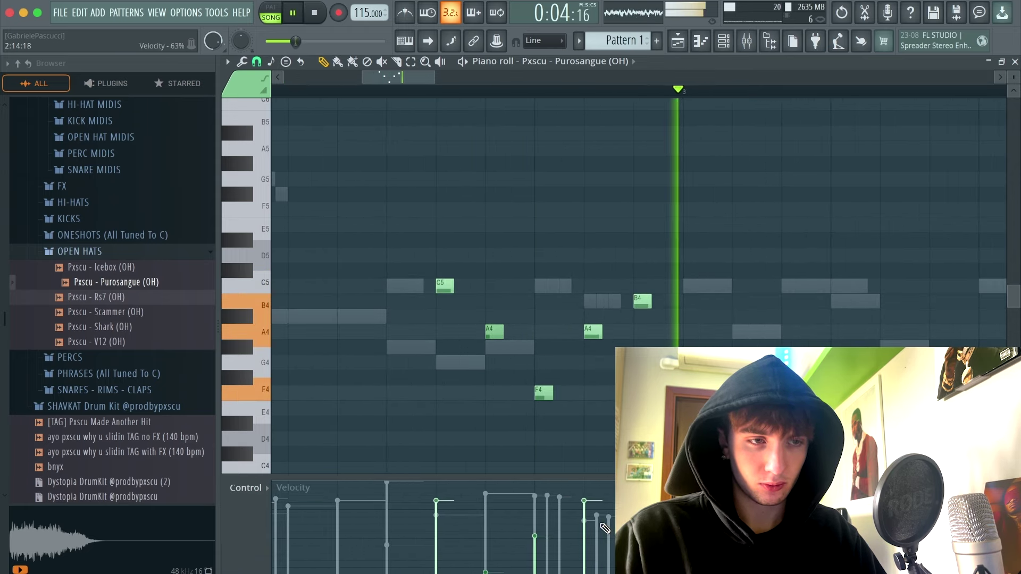
{"action": "left_click_drag", "start_coordinate": [487, 541], "coordinate": [550, 569]}
{"action": "key", "text": "space"}
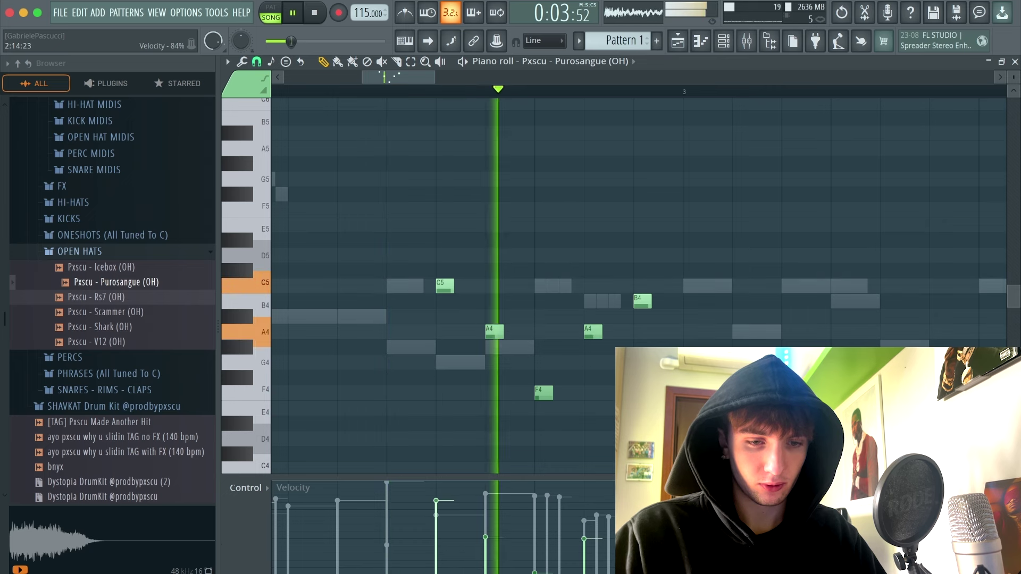
{"action": "key", "text": "space"}
Enable the Purosangue open hat's volume envelope with its hold time at 100% and play the beat
{"action": "key", "text": "F6"}
{"action": "right_click", "coordinate": [412, 421]}
{"action": "left_click", "coordinate": [407, 419]}
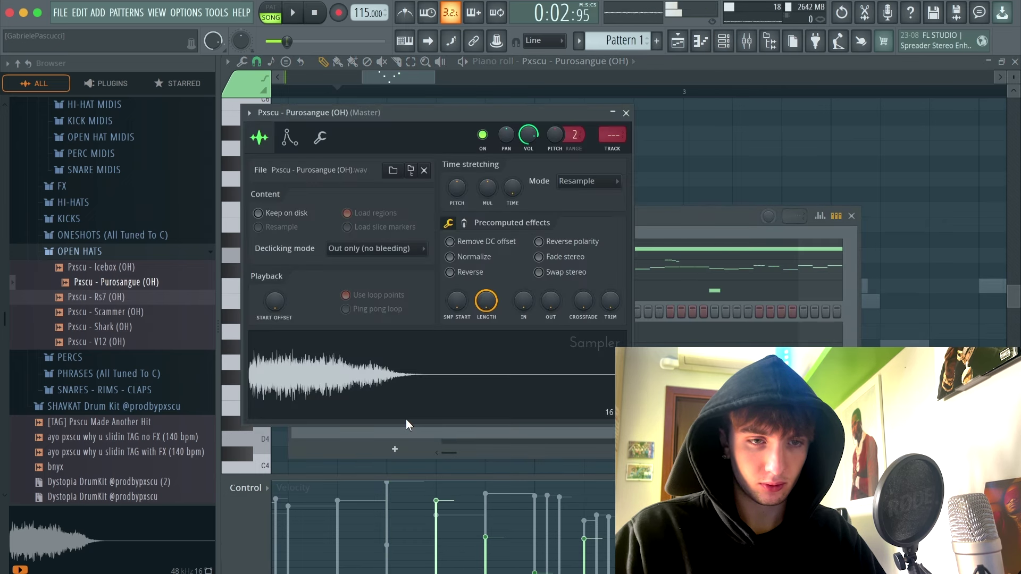
{"action": "left_click", "coordinate": [290, 138]}
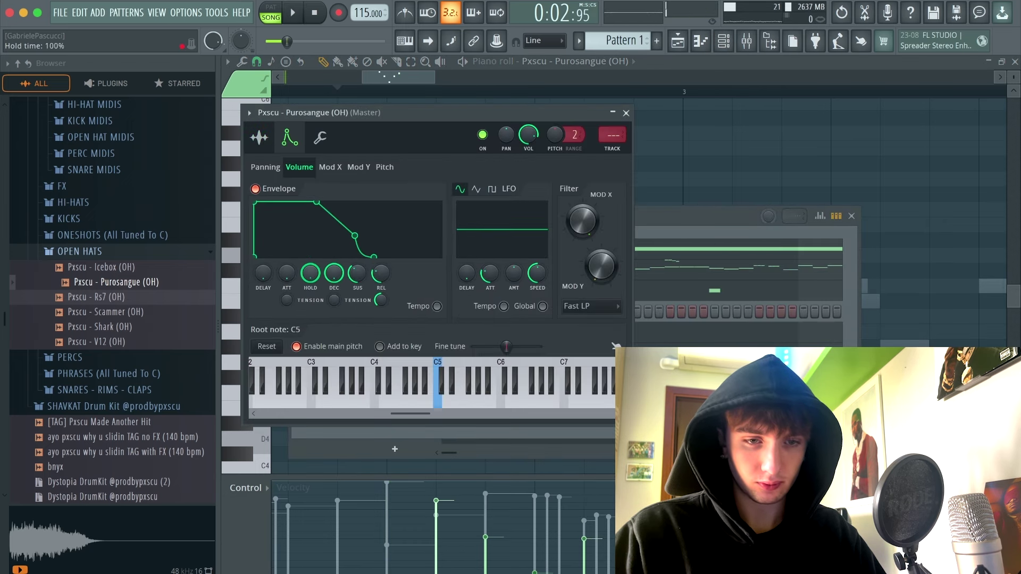
{"action": "right_click", "coordinate": [823, 161]}
{"action": "key", "text": "space"}
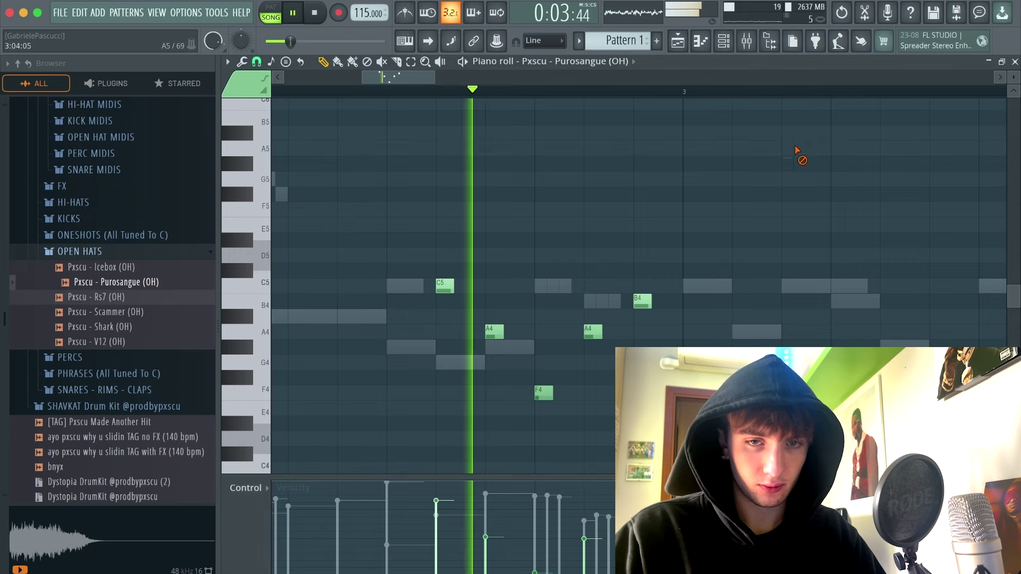
Set the snap to 1/6 beat and lengthen the bar 2 Purosangue notes to it, trying an extra D#5 note
{"action": "left_click", "coordinate": [270, 62]}
{"action": "left_click", "coordinate": [274, 208]}
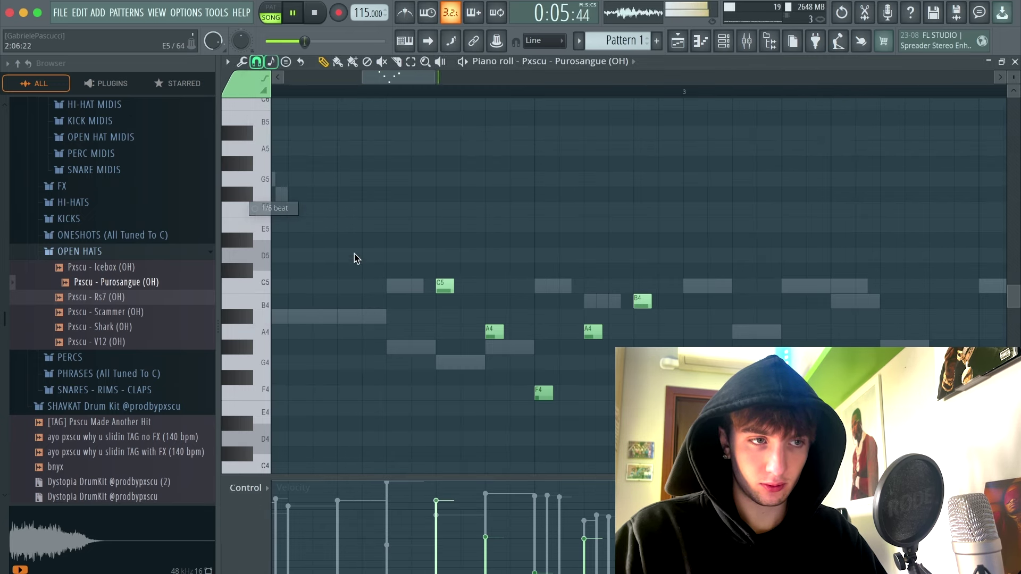
{"action": "left_click", "coordinate": [579, 241]}
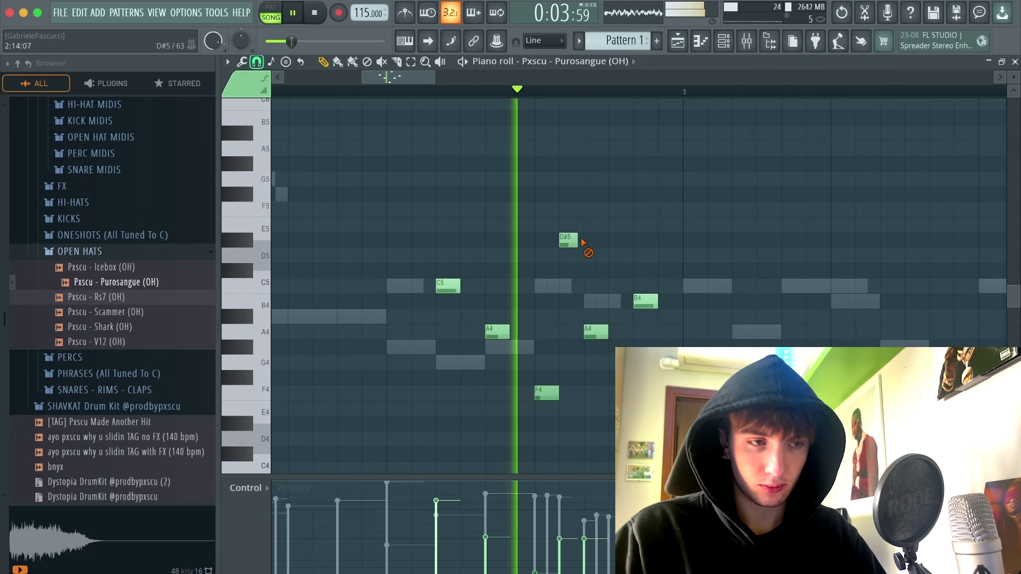
{"action": "right_click", "coordinate": [579, 241]}
{"action": "scroll", "coordinate": [609, 235], "scroll_direction": "down", "scroll_amount": 5}
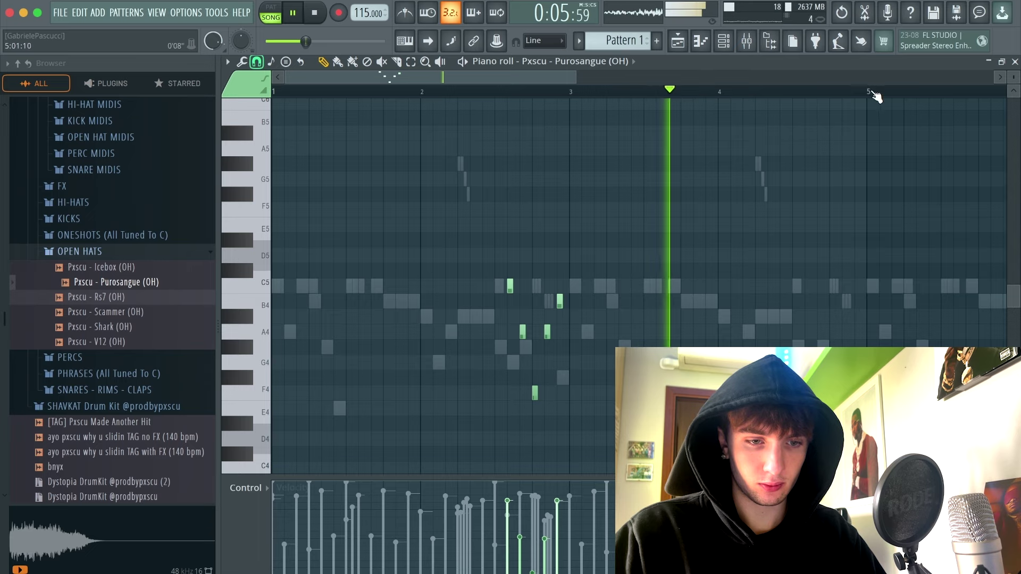
Duplicate the Purosangue open hat notes from bar 2 into bar 6
{"action": "key", "text": "ctrl+a"}
{"action": "scroll", "coordinate": [741, 205], "scroll_direction": "down", "scroll_amount": 3}
{"action": "left_click_drag", "start_coordinate": [518, 92], "coordinate": [764, 95]}
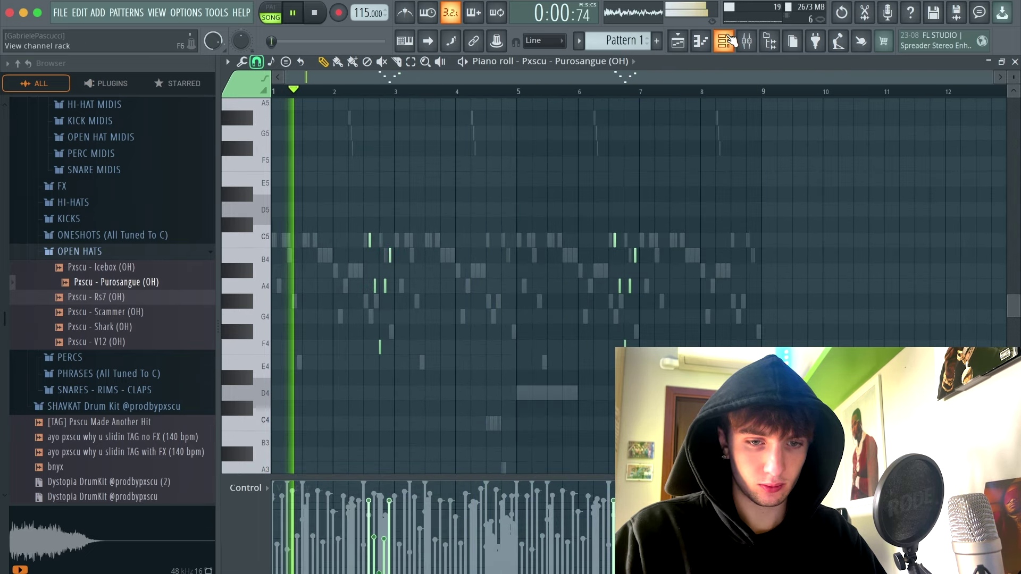
Bring up the channel rack and open the kit's Hi-Hats sample folder
{"action": "left_click", "coordinate": [729, 41]}
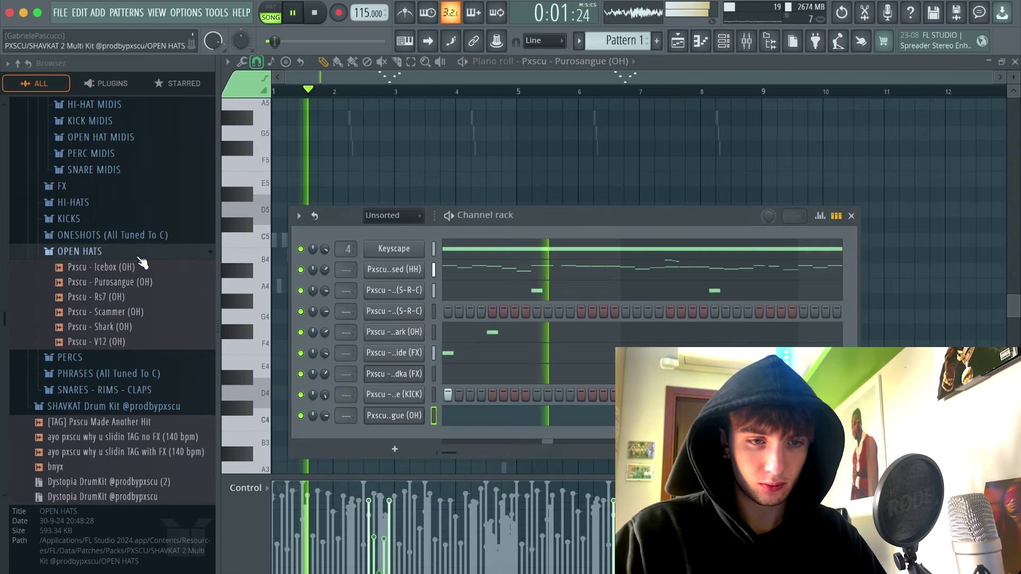
{"action": "left_click", "coordinate": [80, 250]}
{"action": "scroll", "coordinate": [105, 159], "scroll_direction": "up", "scroll_amount": 2}
{"action": "left_click", "coordinate": [105, 134]}
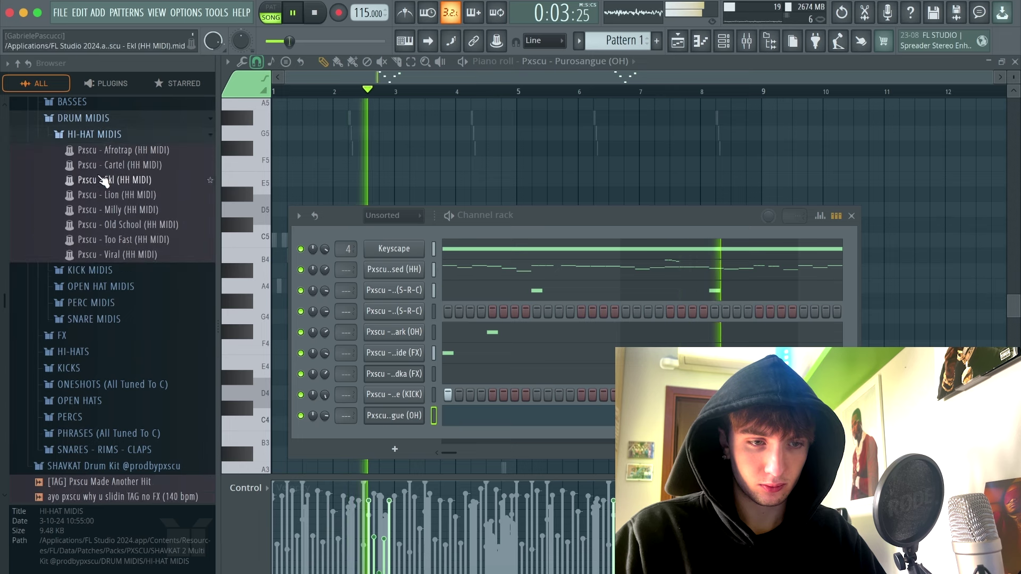
{"action": "left_click", "coordinate": [83, 118]}
{"action": "left_click", "coordinate": [74, 151]}
Audition the hi-hat samples, including Gta, Haram, Interpol, Mechant, Megalodon, Revuelto and Saloppe
{"action": "left_click", "coordinate": [115, 182]}
{"action": "left_click", "coordinate": [119, 196]}
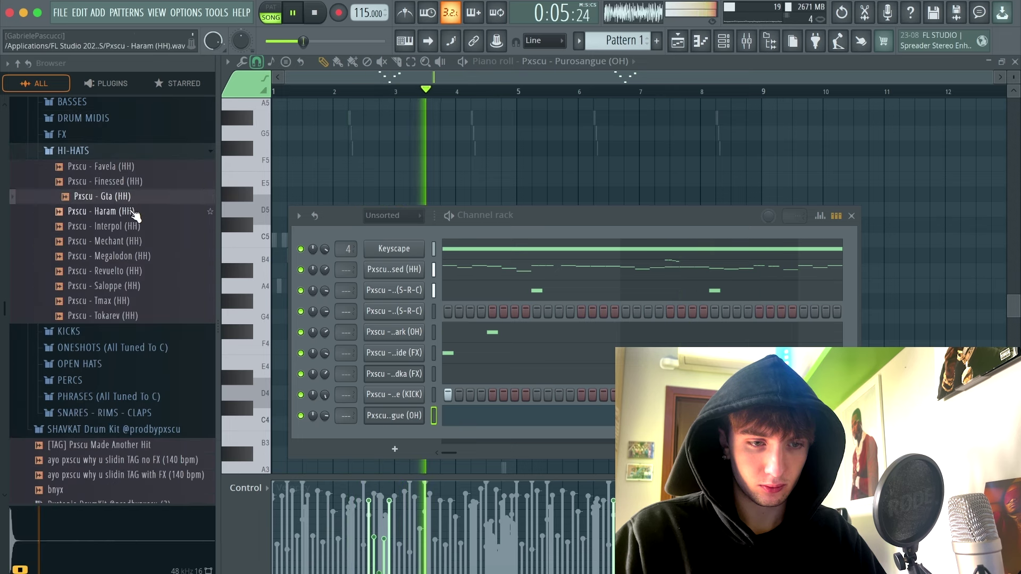
{"action": "left_click", "coordinate": [125, 211]}
{"action": "left_click", "coordinate": [136, 226]}
{"action": "left_click", "coordinate": [133, 211]}
{"action": "left_click", "coordinate": [135, 226]}
{"action": "left_click", "coordinate": [148, 257]}
{"action": "left_click", "coordinate": [140, 242]}
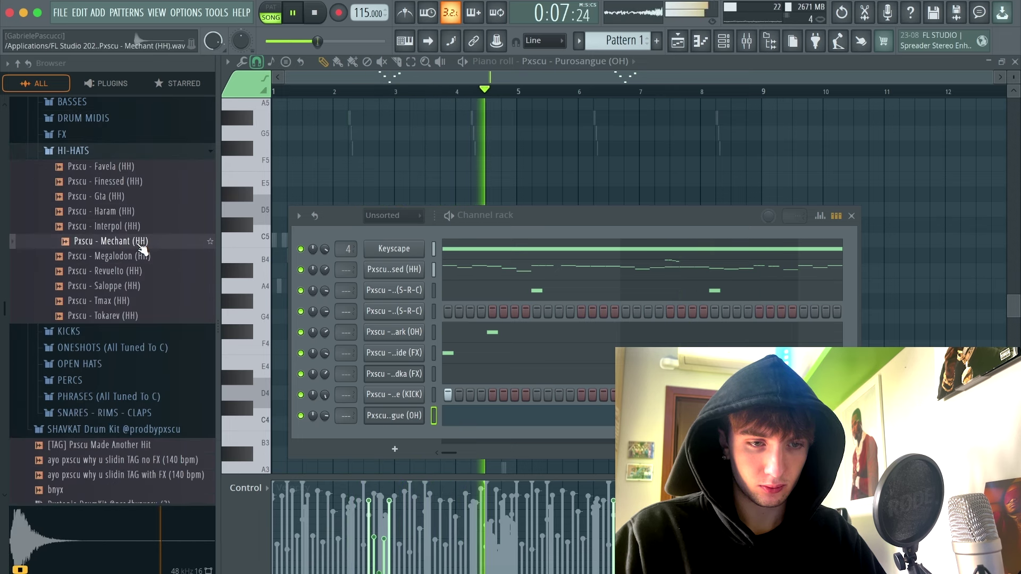
{"action": "left_click", "coordinate": [146, 271]}
{"action": "left_click", "coordinate": [154, 285]}
{"action": "left_click", "coordinate": [158, 273]}
Add the Saloppe hi-hat as a new channel below Purosangue and open it in the piano roll
{"action": "left_click_drag", "start_coordinate": [155, 286], "coordinate": [298, 374]}
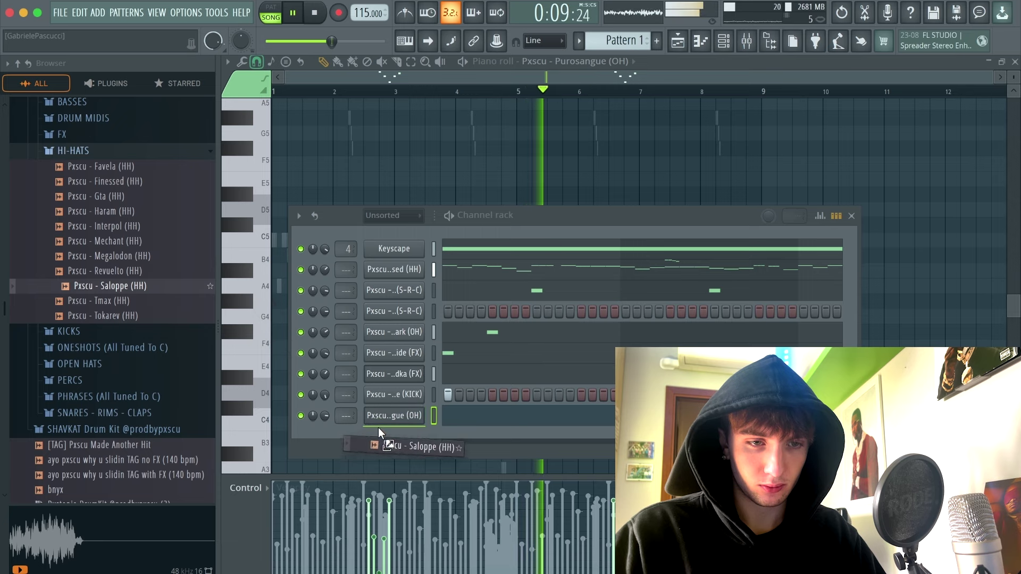
{"action": "left_click_drag", "start_coordinate": [378, 428], "coordinate": [380, 430]}
{"action": "left_click", "coordinate": [498, 148]}
{"action": "left_click", "coordinate": [633, 61]}
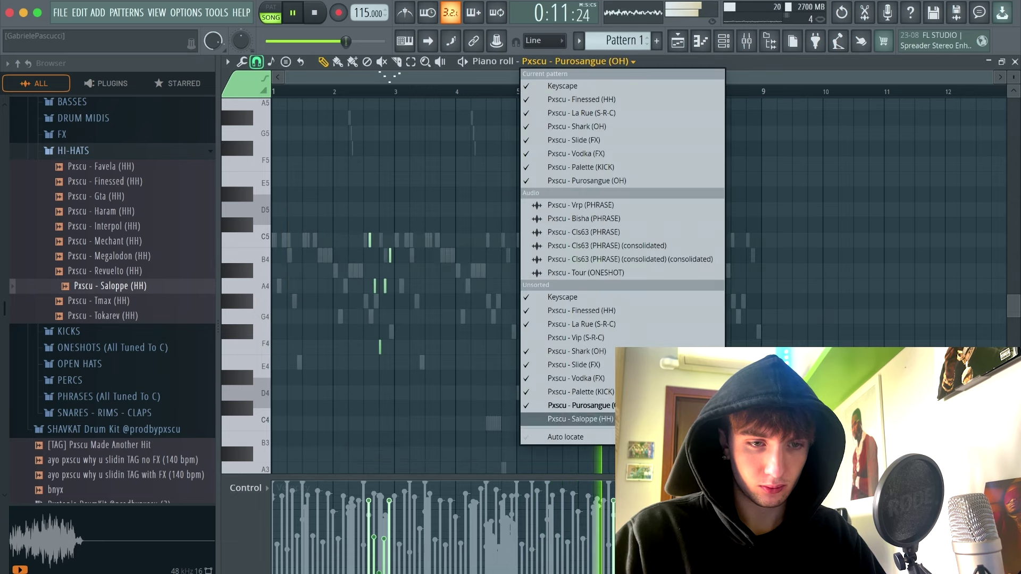
{"action": "left_click", "coordinate": [611, 419]}
{"action": "left_click", "coordinate": [162, 152]}
Try Saloppe hi-hat notes on C5 at two positions in the first half of bar 1
{"action": "scroll", "coordinate": [313, 226], "scroll_direction": "up", "scroll_amount": 5}
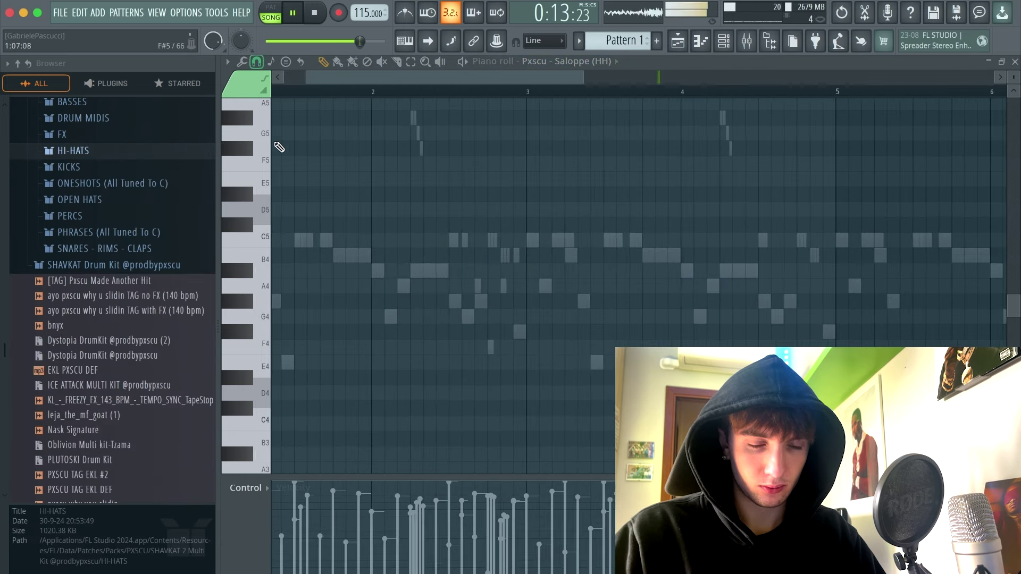
{"action": "scroll", "coordinate": [392, 101], "scroll_direction": "left", "scroll_amount": 2}
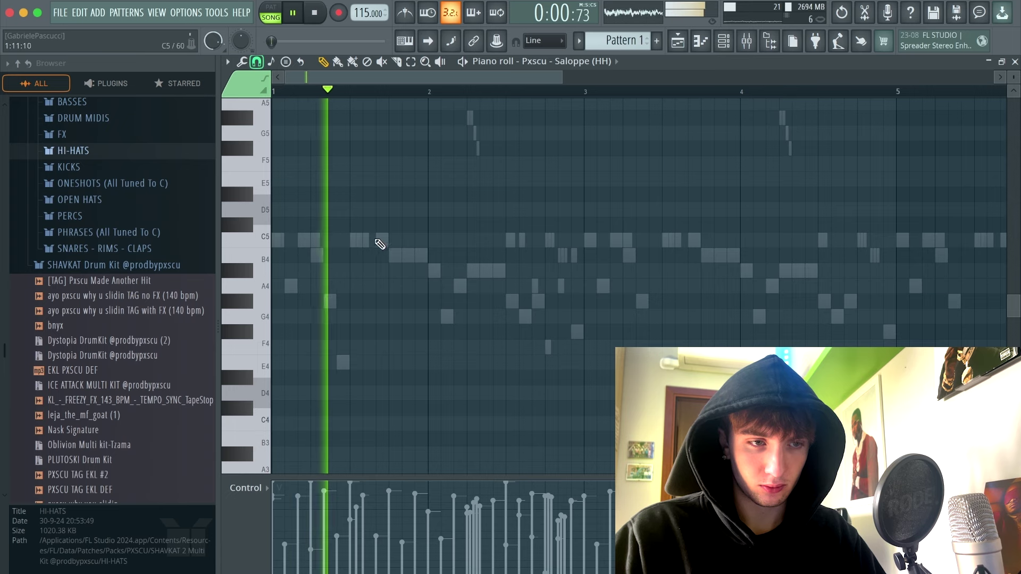
{"action": "left_click", "coordinate": [332, 240]}
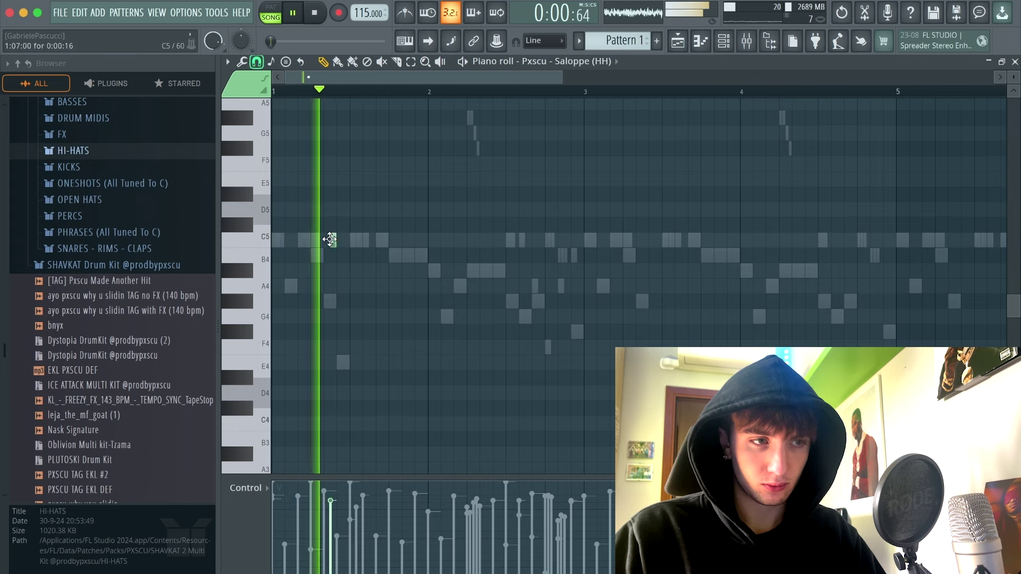
{"action": "key", "text": "space"}
{"action": "key", "text": "super+a"}
{"action": "scroll", "coordinate": [283, 250], "scroll_direction": "up", "scroll_amount": 5}
{"action": "key", "text": "space"}
{"action": "left_click", "coordinate": [345, 240]}
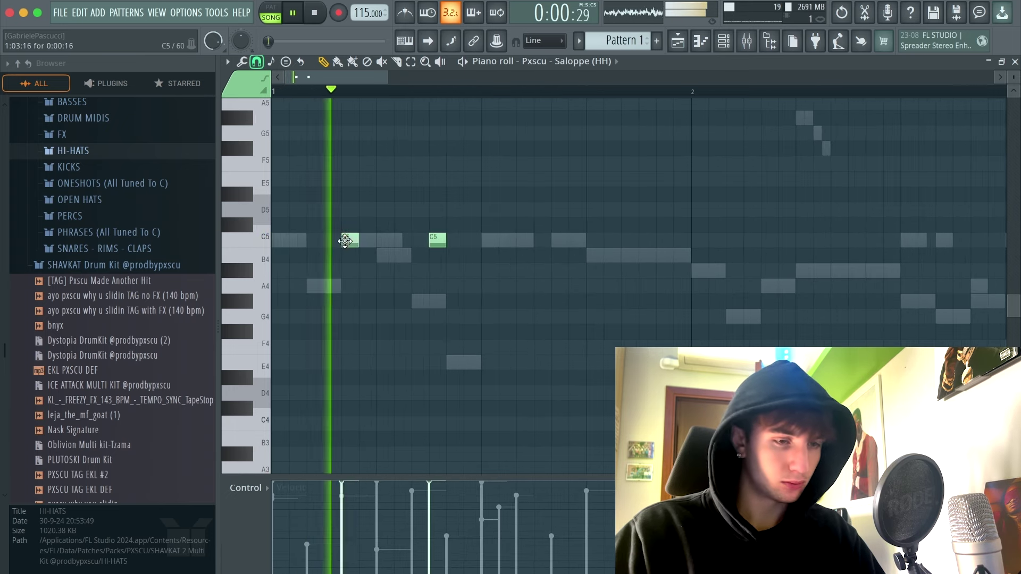
{"action": "right_click", "coordinate": [438, 240]}
{"action": "key", "text": "space"}
{"action": "right_click", "coordinate": [350, 240]}
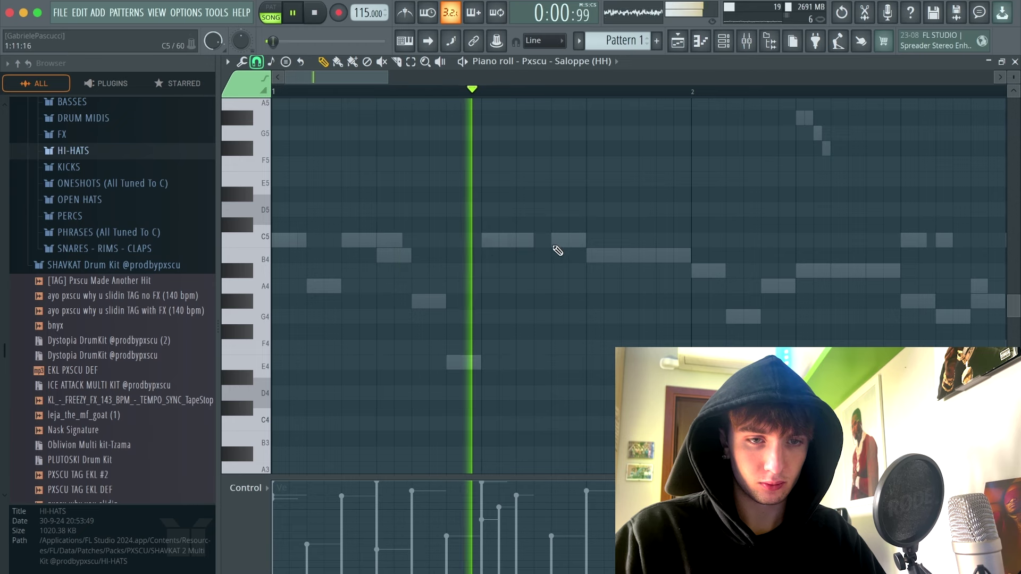
Place a Saloppe hi-hat note on C5 at the fourth beat of bar 1 and select it
{"action": "left_click", "coordinate": [556, 240]}
{"action": "left_click", "coordinate": [590, 241]}
{"action": "left_click_drag", "start_coordinate": [610, 239], "coordinate": [468, 316]}
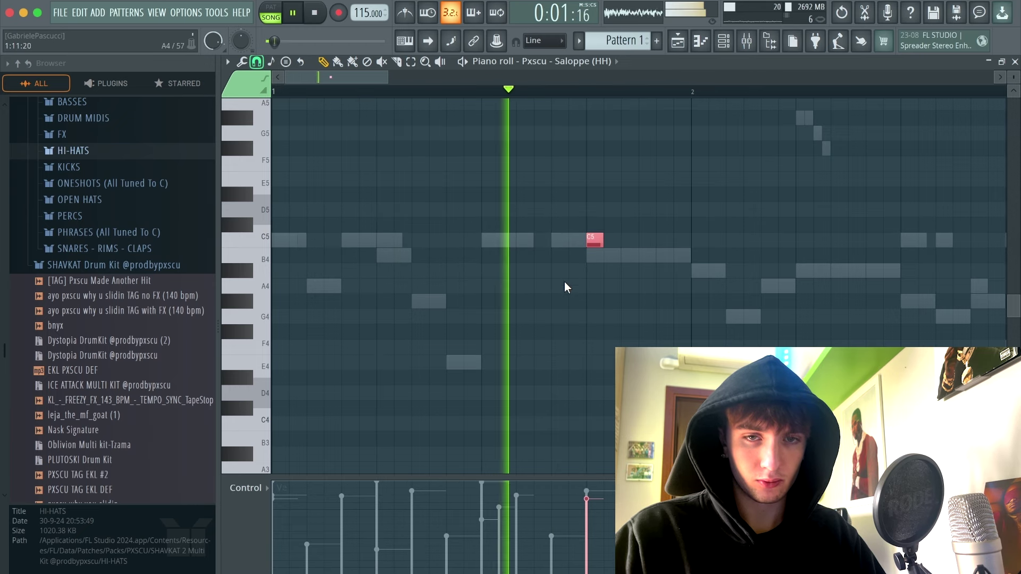
{"action": "scroll", "coordinate": [661, 198], "scroll_direction": "down", "scroll_amount": 2}
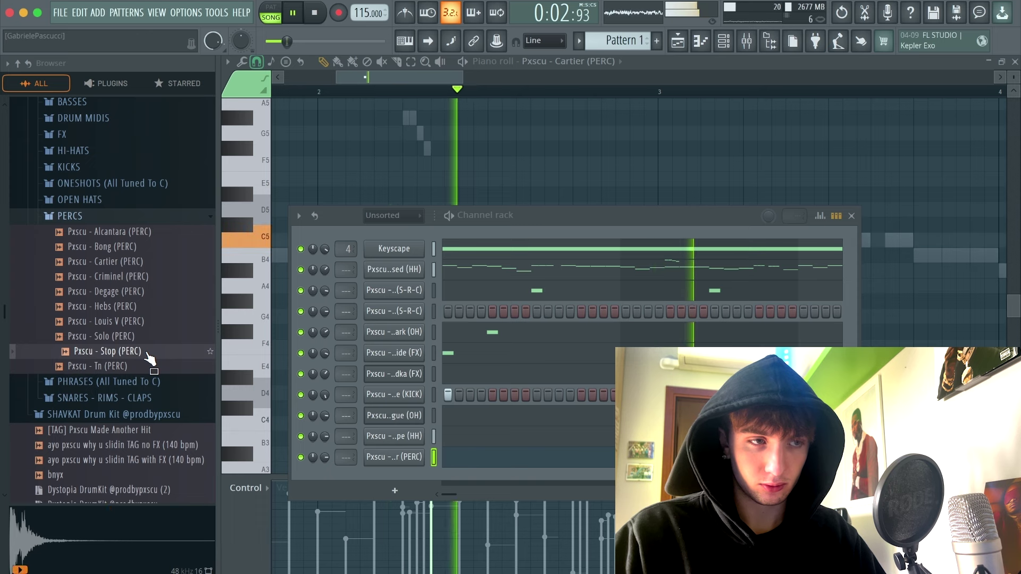
Add the Stop percussion sample as a new channel and open it in the piano roll
{"action": "left_click_drag", "start_coordinate": [350, 459], "coordinate": [372, 480]}
{"action": "left_click_drag", "start_coordinate": [372, 479], "coordinate": [372, 480]}
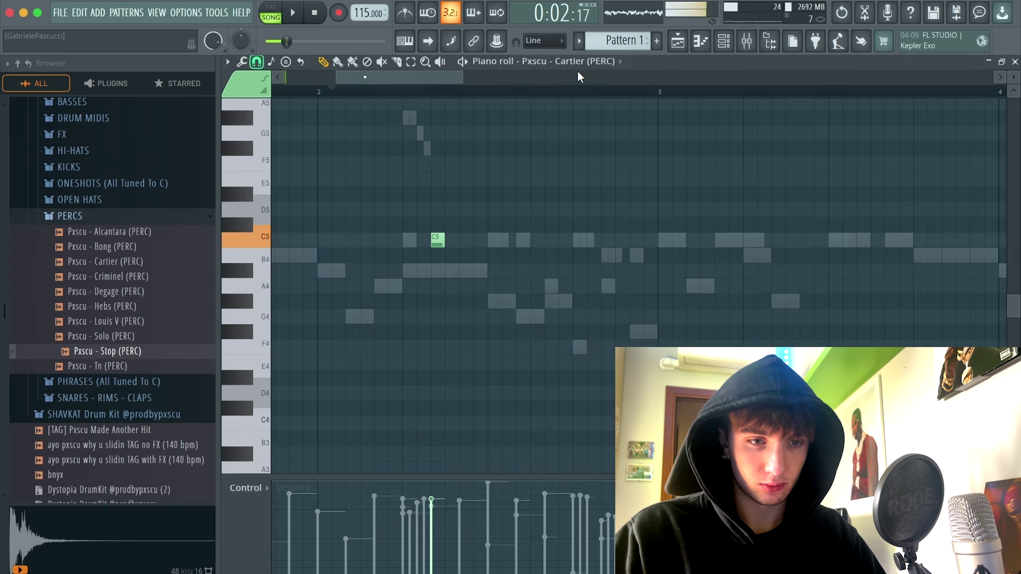
{"action": "left_click", "coordinate": [619, 61]}
{"action": "left_click", "coordinate": [596, 473]}
Place a short Stop percussion note on C5 at about 2:07 and play it back
{"action": "scroll", "coordinate": [449, 255], "scroll_direction": "up", "scroll_amount": 2}
{"action": "key", "text": "space"}
{"action": "left_click", "coordinate": [473, 239]}
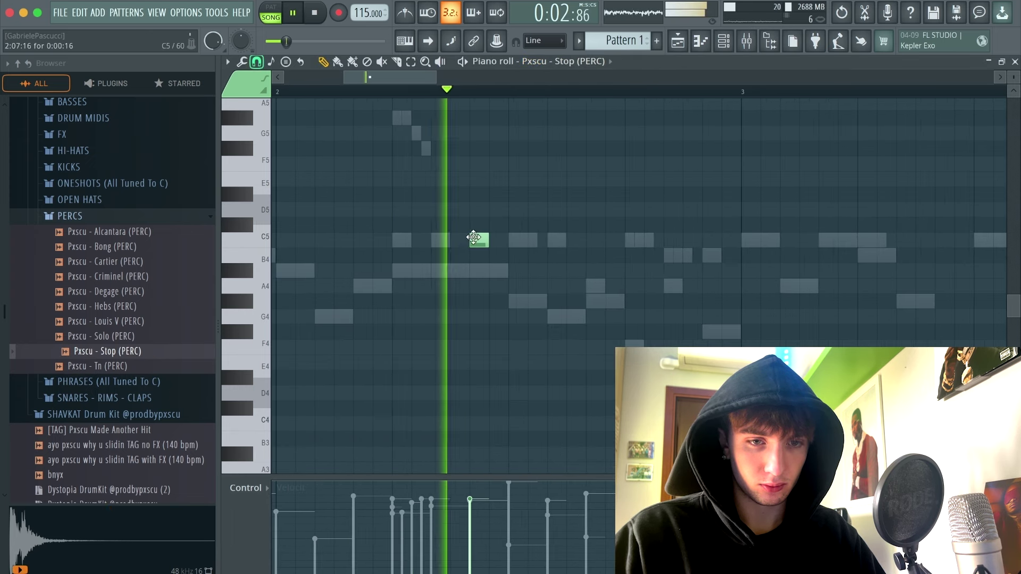
{"action": "key", "text": "space"}
{"action": "key", "text": "space"}
Select bars 1 and 2 of the Stop percussion part, try duplicating them and undo the duplicate
{"action": "scroll", "coordinate": [505, 248], "scroll_direction": "down", "scroll_amount": 3}
{"action": "left_click_drag", "start_coordinate": [504, 93], "coordinate": [61, 129]}
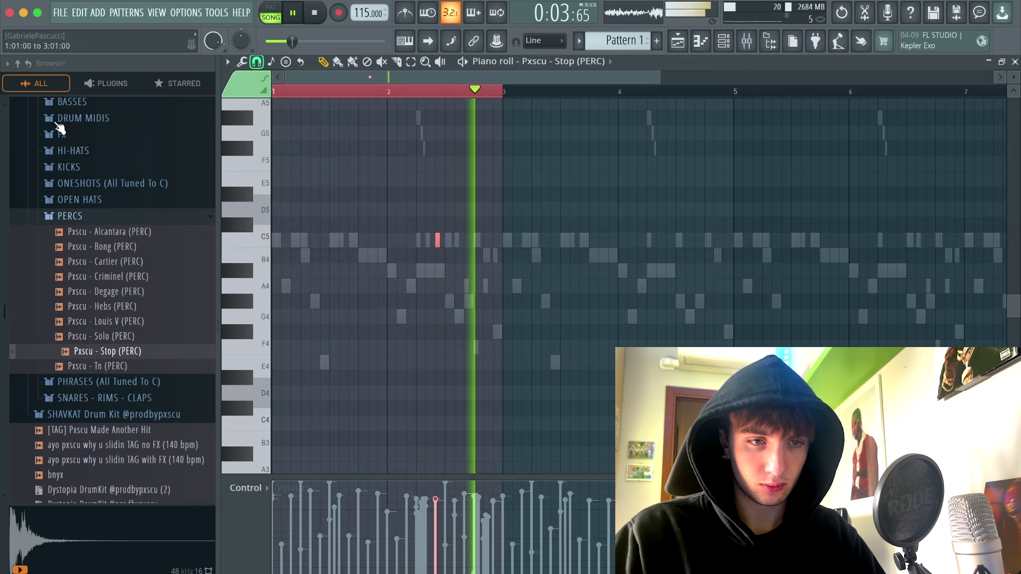
{"action": "key", "text": "ctrl+b"}
{"action": "key", "text": "ctrl+z"}
Switch to the Cartier percussion and repeat its bar 2 note every two bars through bar 8
{"action": "left_click", "coordinate": [585, 61]}
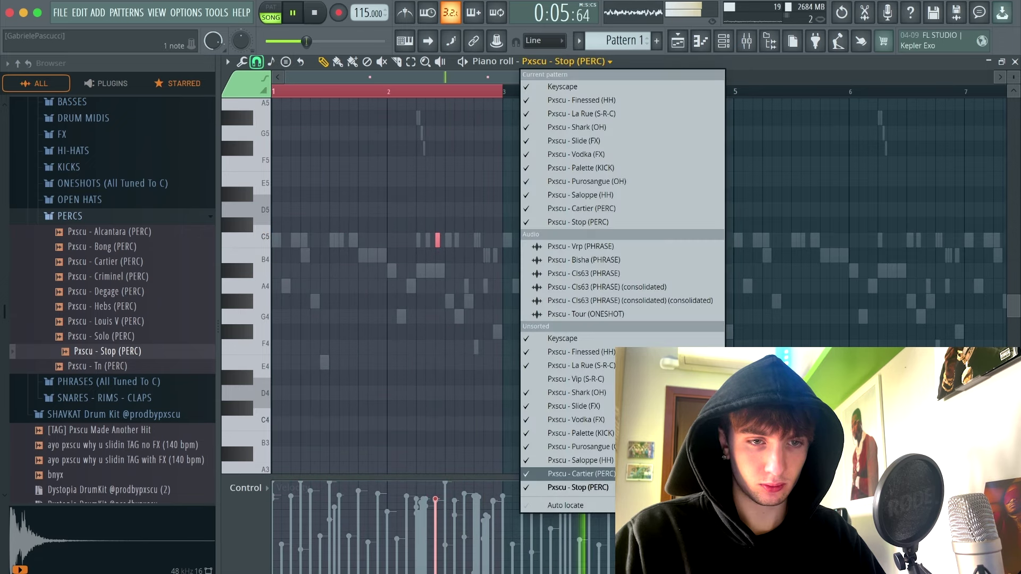
{"action": "left_click", "coordinate": [580, 474]}
{"action": "scroll", "coordinate": [615, 244], "scroll_direction": "down", "scroll_amount": 2}
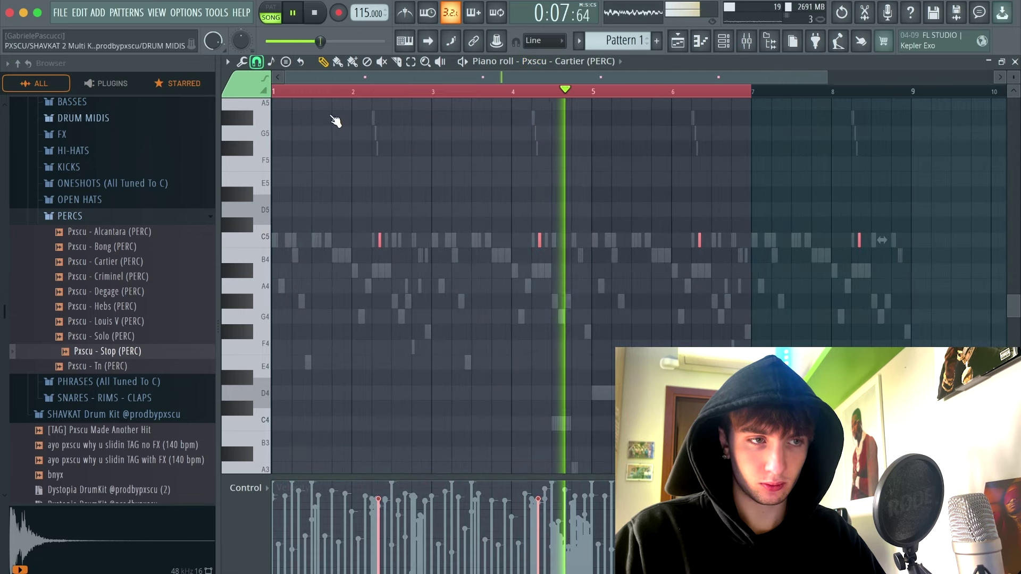
{"action": "left_click_drag", "start_coordinate": [282, 92], "coordinate": [580, 109]}
Repeat the Stop percussion and Saloppe hi-hat notes every two bars through bar 8, and clear the time selection
{"action": "left_click", "coordinate": [596, 62]}
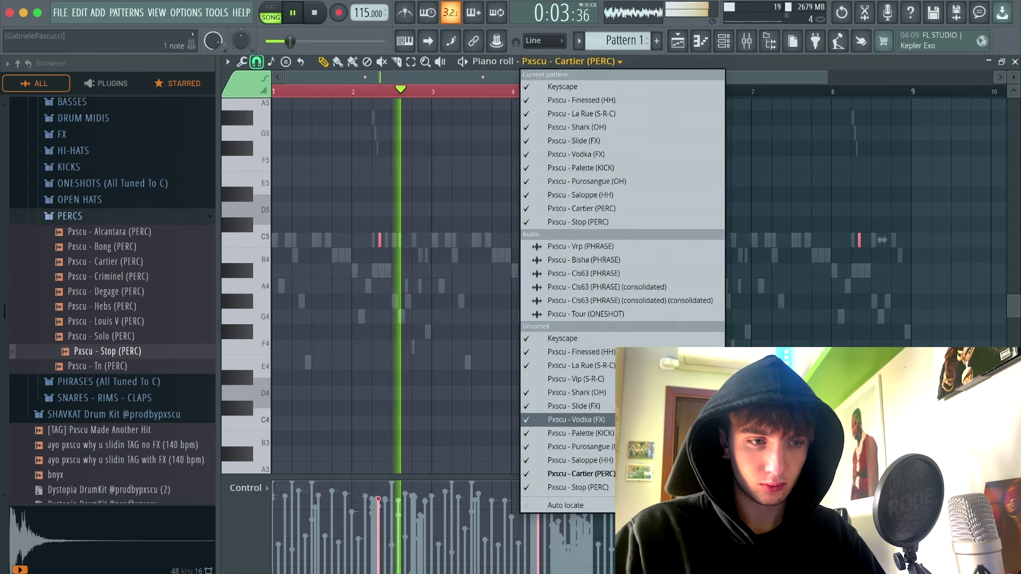
{"action": "left_click", "coordinate": [574, 486]}
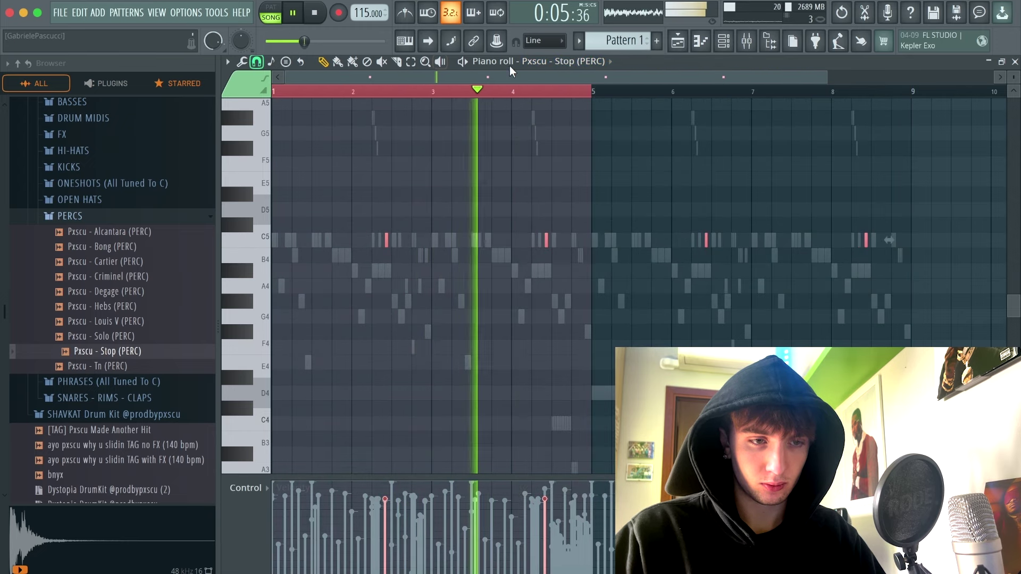
{"action": "left_click", "coordinate": [548, 62]}
{"action": "left_click", "coordinate": [591, 460]}
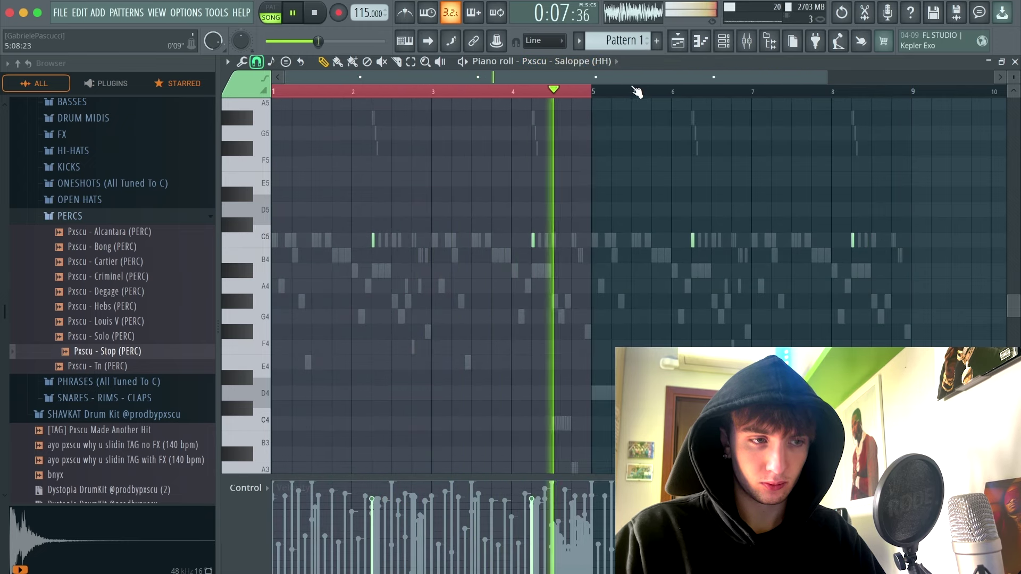
{"action": "left_click", "coordinate": [639, 91], "text": "ctrl"}
Delete the Palette kick notes from bar 5 onward and duplicate the first four bars of kicks into bars 5 to 8
{"action": "left_click", "coordinate": [629, 291], "text": "ctrl"}
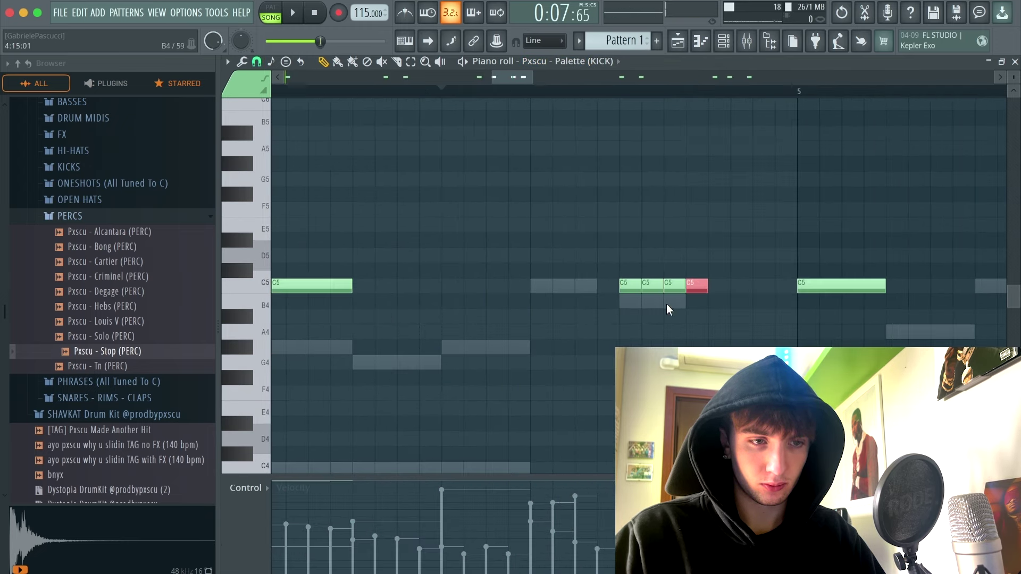
{"action": "key", "text": "space"}
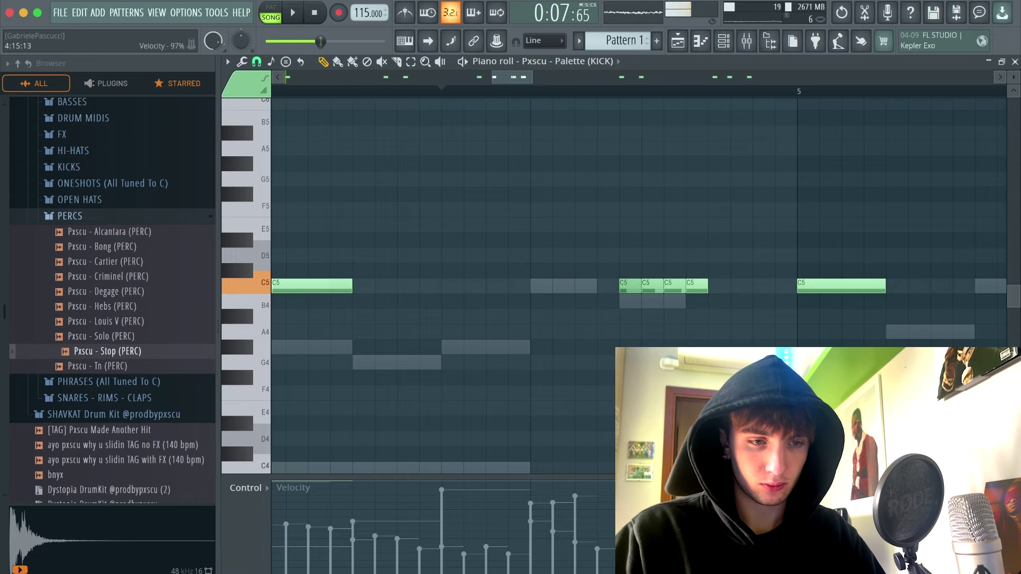
{"action": "scroll", "coordinate": [677, 255], "scroll_direction": "down", "scroll_amount": 6}
{"action": "left_click_drag", "start_coordinate": [871, 353], "coordinate": [519, 170]}
{"action": "key", "text": "Delete"}
{"action": "key", "text": "ctrl+a"}
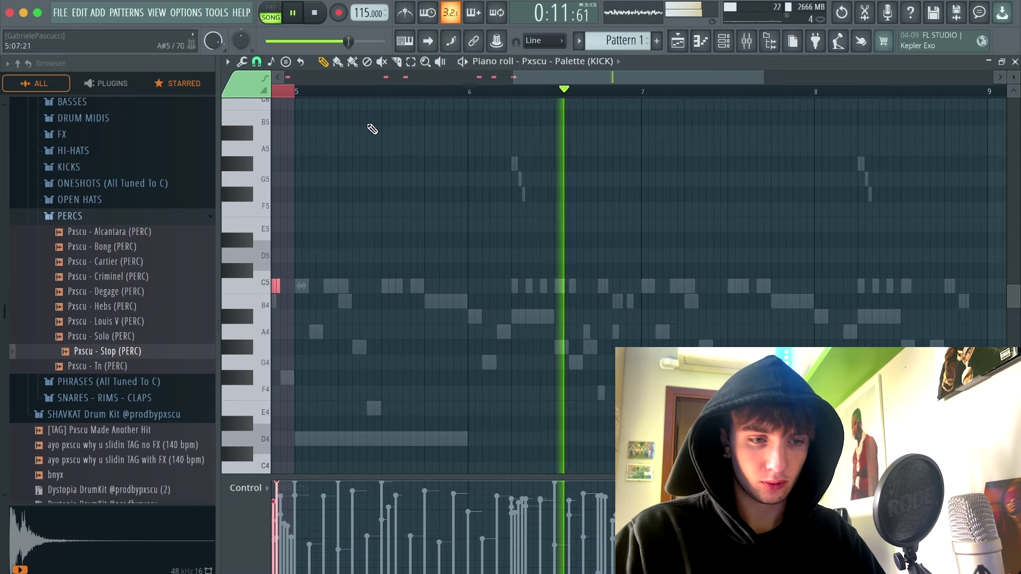
{"action": "key", "text": "ctrl+b"}
{"action": "left_click_drag", "start_coordinate": [515, 95], "coordinate": [1, 82]}
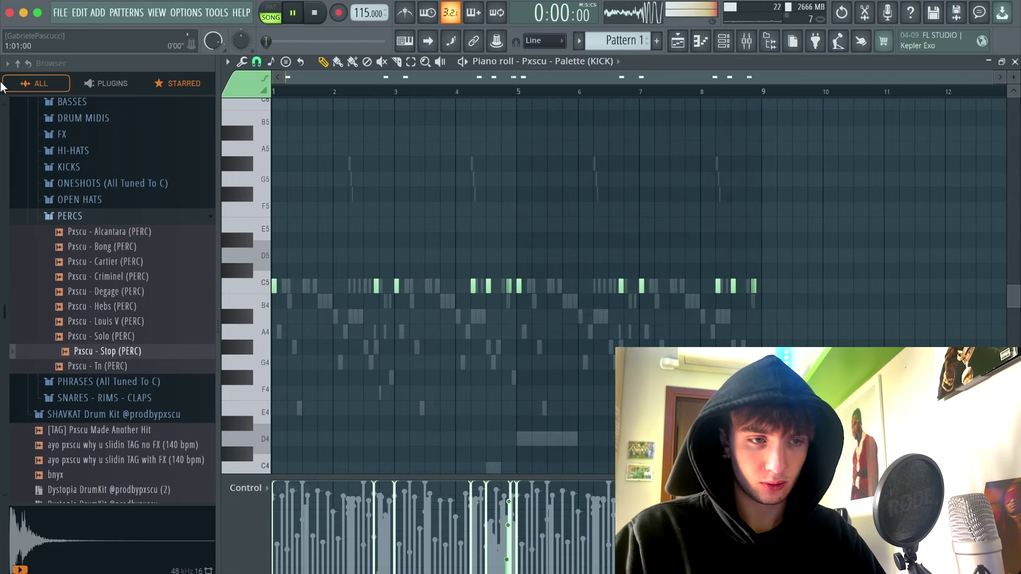
Open the channel rack and the kit's 808s folder, and preview the Heatwave, Mansory, Pyramide, Presidential and Hellcat samples
{"action": "left_click", "coordinate": [724, 41]}
{"action": "scroll", "coordinate": [62, 223], "scroll_direction": "up", "scroll_amount": 3}
{"action": "key", "text": "space"}
{"action": "left_click", "coordinate": [64, 145]}
{"action": "left_click", "coordinate": [133, 250]}
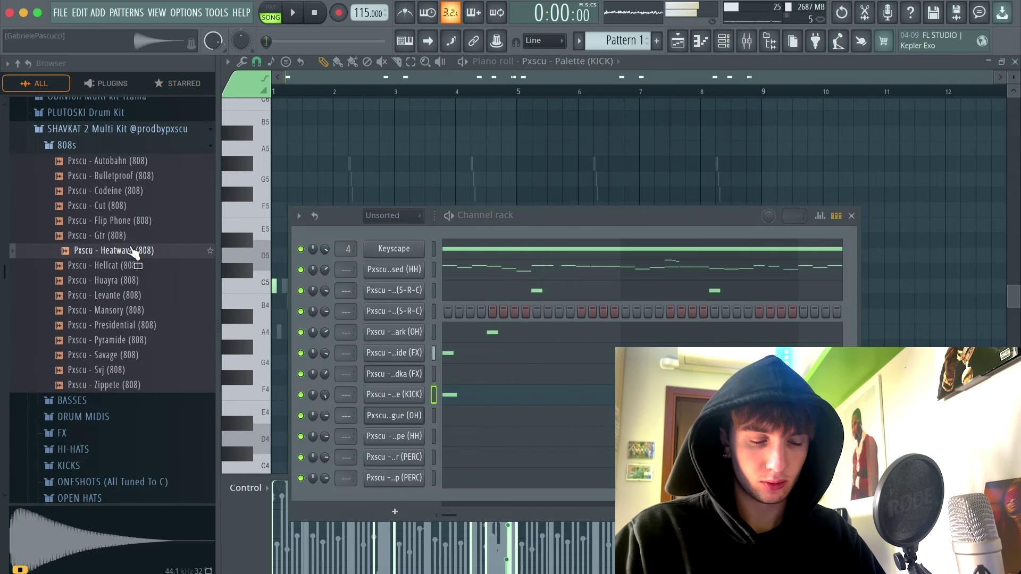
{"action": "left_click", "coordinate": [142, 310]}
{"action": "left_click", "coordinate": [151, 341]}
{"action": "left_click", "coordinate": [150, 326]}
{"action": "left_click", "coordinate": [151, 266]}
{"action": "left_click", "coordinate": [160, 325]}
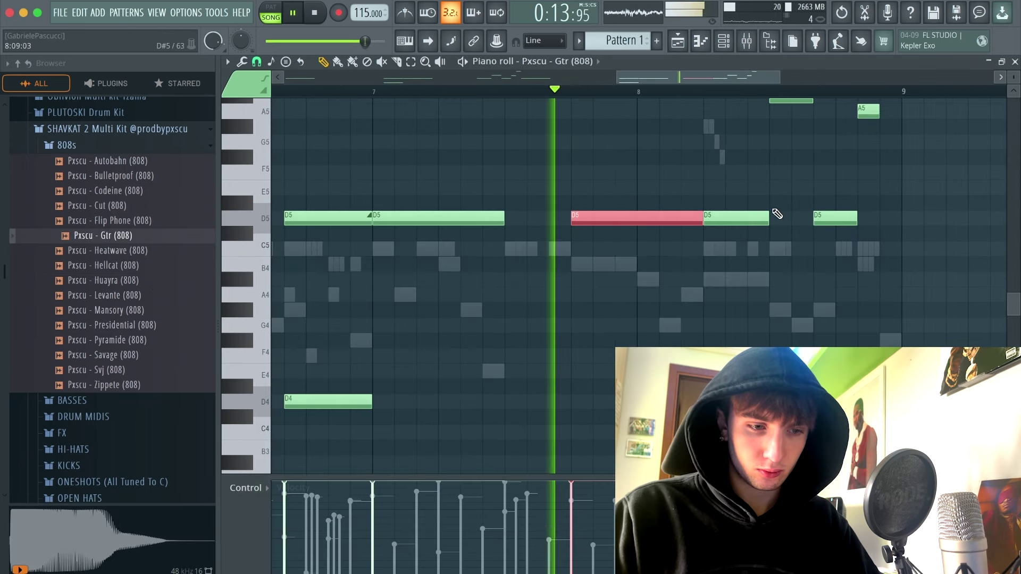
Raise the Gtr 808 note on the second beat of bar 8 by an octave to D6
{"action": "left_click_drag", "start_coordinate": [773, 209], "coordinate": [741, 238]}
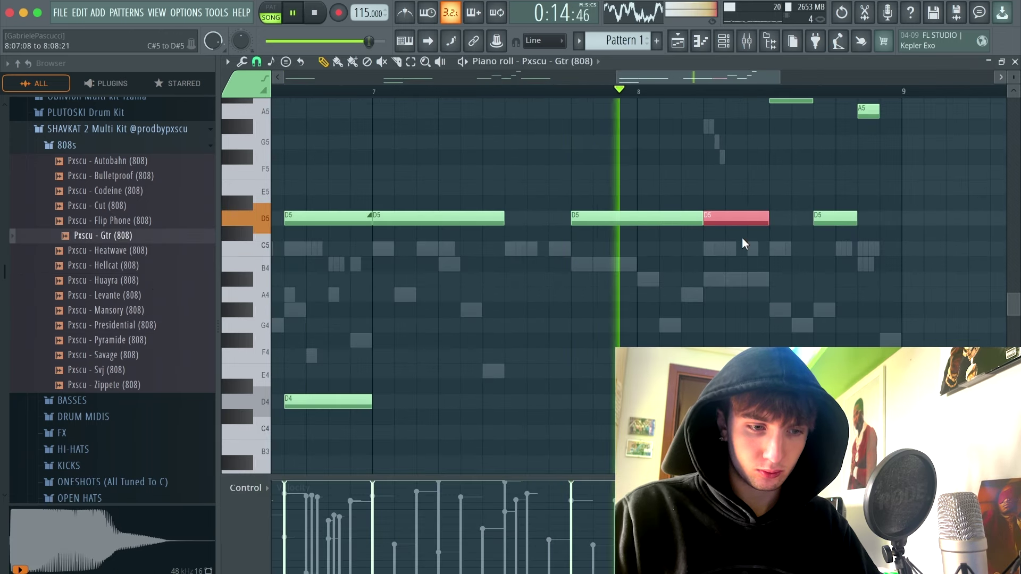
{"action": "key", "text": "super+Up"}
{"action": "key", "text": "super+Up"}
{"action": "key", "text": "space"}
{"action": "key", "text": "space"}
{"action": "key", "text": "super+Down"}
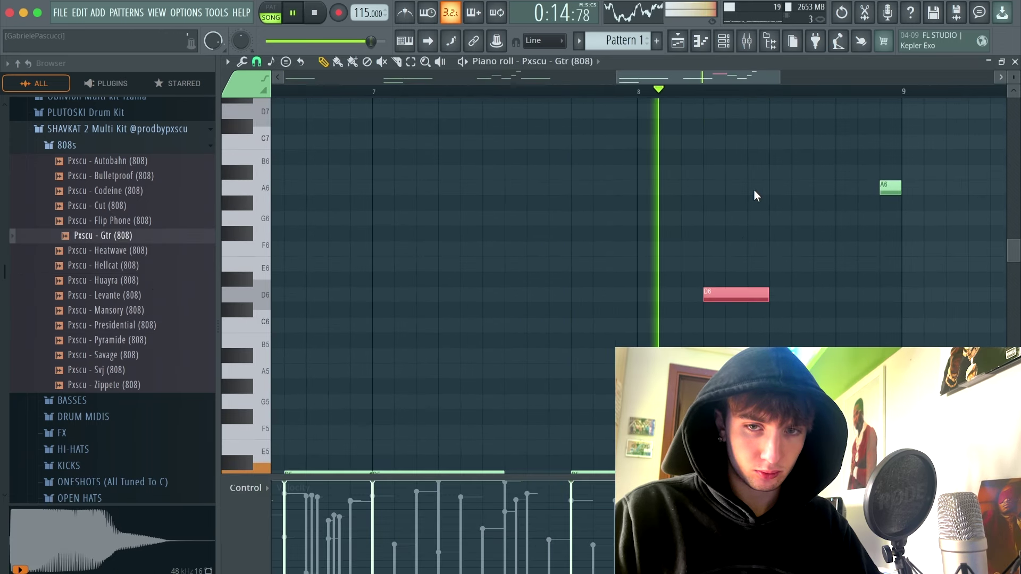
{"action": "scroll", "coordinate": [754, 190], "scroll_direction": "down", "scroll_amount": 5}
Preview the Cut, Bulletproof and Autobahn 808s and replace the Gtr channel's sample with Bulletproof
{"action": "left_click", "coordinate": [724, 42]}
{"action": "key", "text": "space"}
{"action": "left_click", "coordinate": [106, 205]}
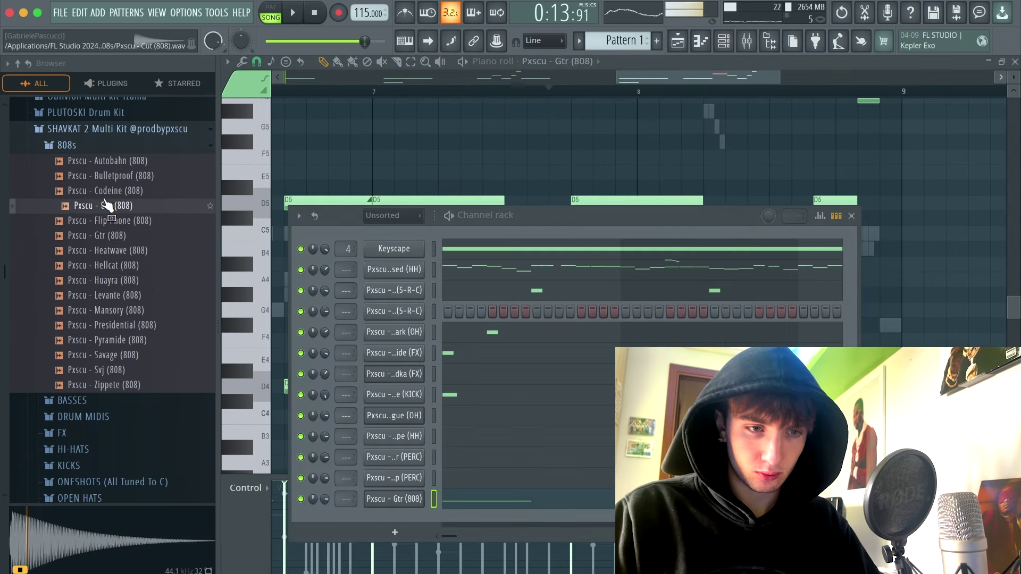
{"action": "left_click", "coordinate": [111, 176]}
{"action": "left_click", "coordinate": [116, 162]}
{"action": "left_click", "coordinate": [126, 178]}
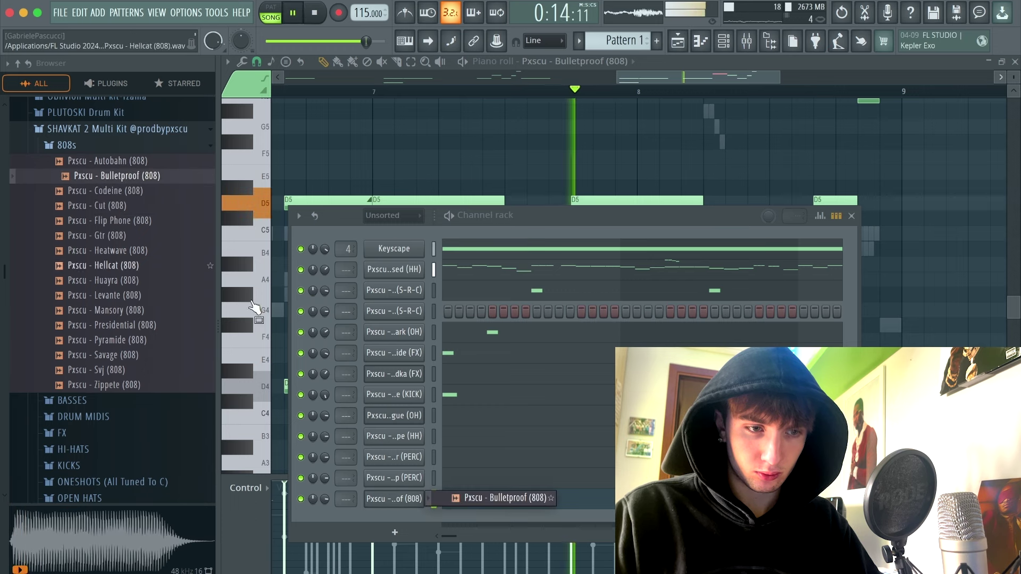
{"action": "left_click", "coordinate": [569, 170]}
{"action": "right_click", "coordinate": [572, 170]}
Lower the Bulletproof 808 note on the second beat of bar 8 from A#5 to D5
{"action": "scroll", "coordinate": [851, 186], "scroll_direction": "up", "scroll_amount": 4}
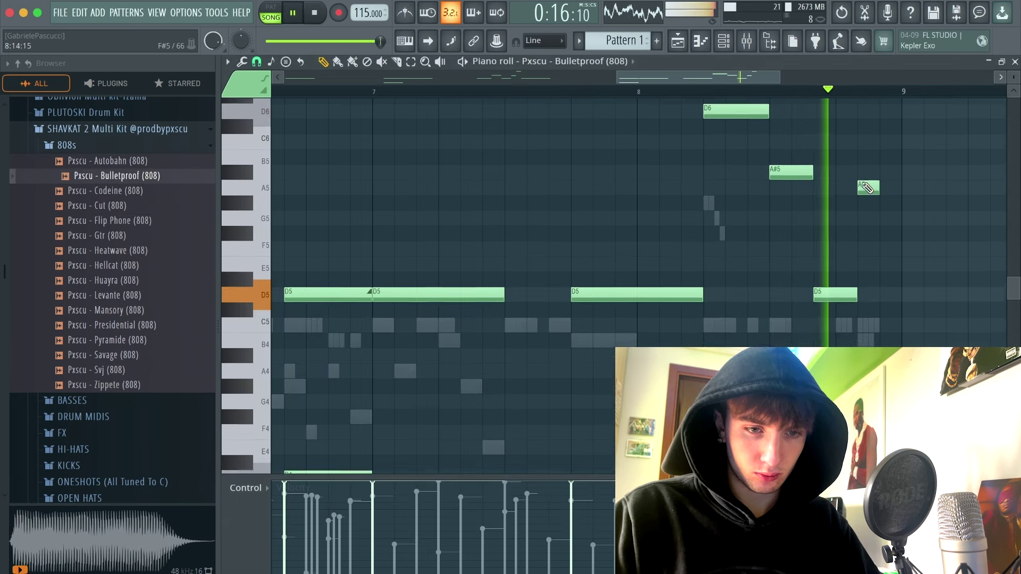
{"action": "left_click_drag", "start_coordinate": [927, 348], "coordinate": [733, 216]}
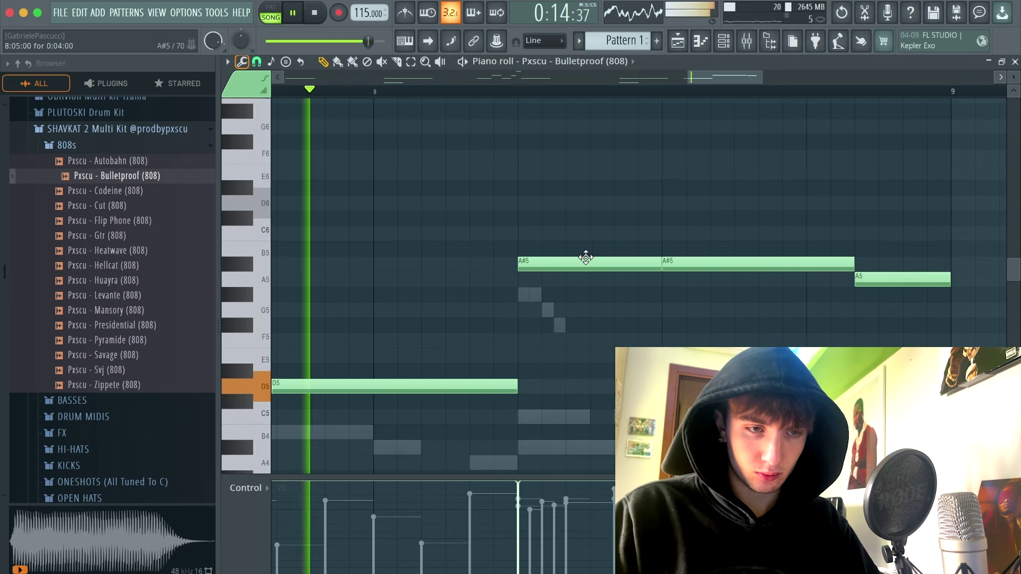
{"action": "left_click_drag", "start_coordinate": [586, 261], "coordinate": [586, 382]}
{"action": "scroll", "coordinate": [681, 344], "scroll_direction": "down", "scroll_amount": 3}
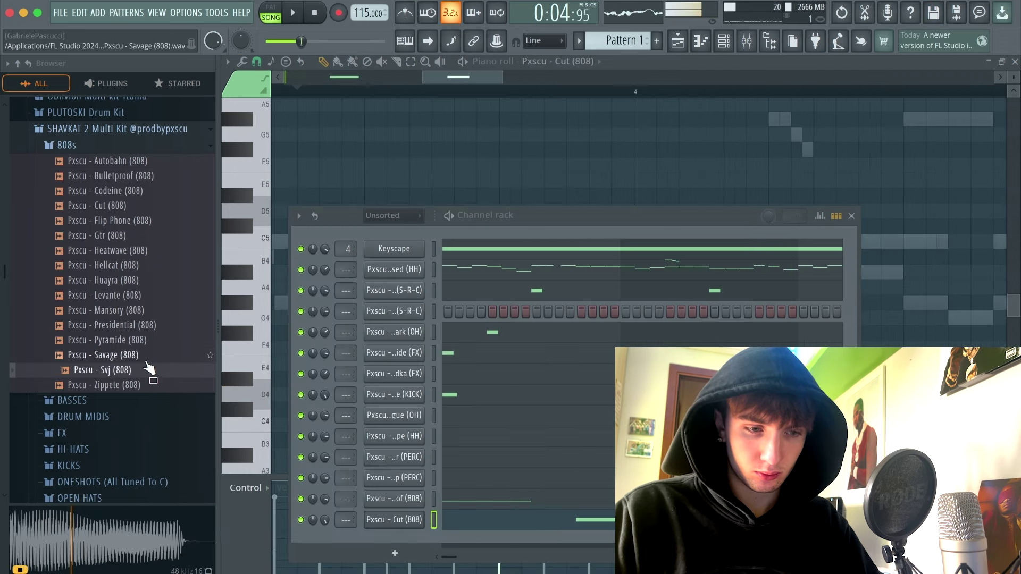
Add the Savage 808 as a new channel below Cut and lower its volume envelope attack to the minimum
{"action": "left_click_drag", "start_coordinate": [101, 355], "coordinate": [387, 541]}
{"action": "key", "text": "space"}
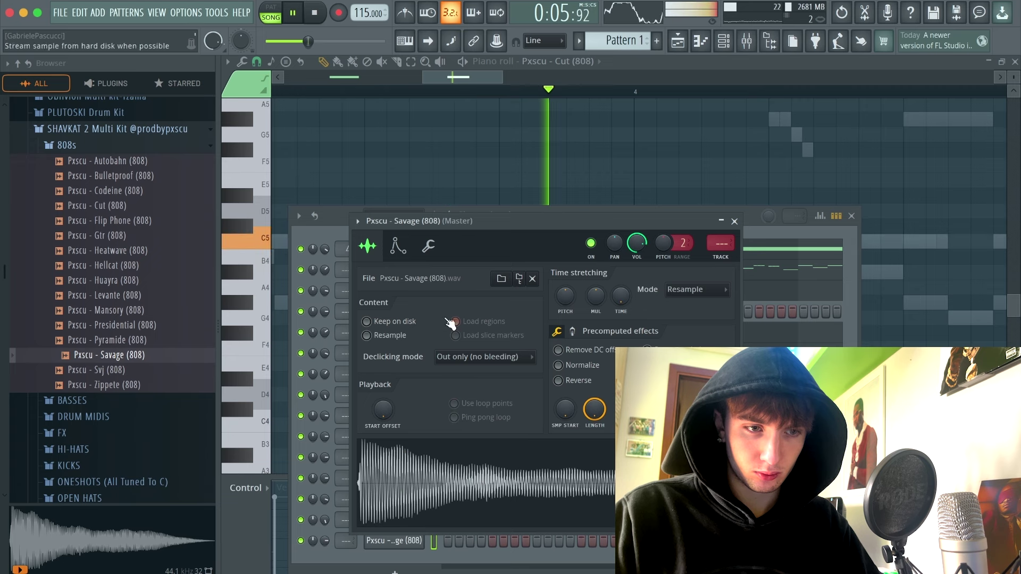
{"action": "left_click", "coordinate": [405, 251]}
{"action": "left_click_drag", "start_coordinate": [395, 381], "coordinate": [395, 420]}
{"action": "left_click", "coordinate": [368, 245]}
{"action": "left_click", "coordinate": [398, 246]}
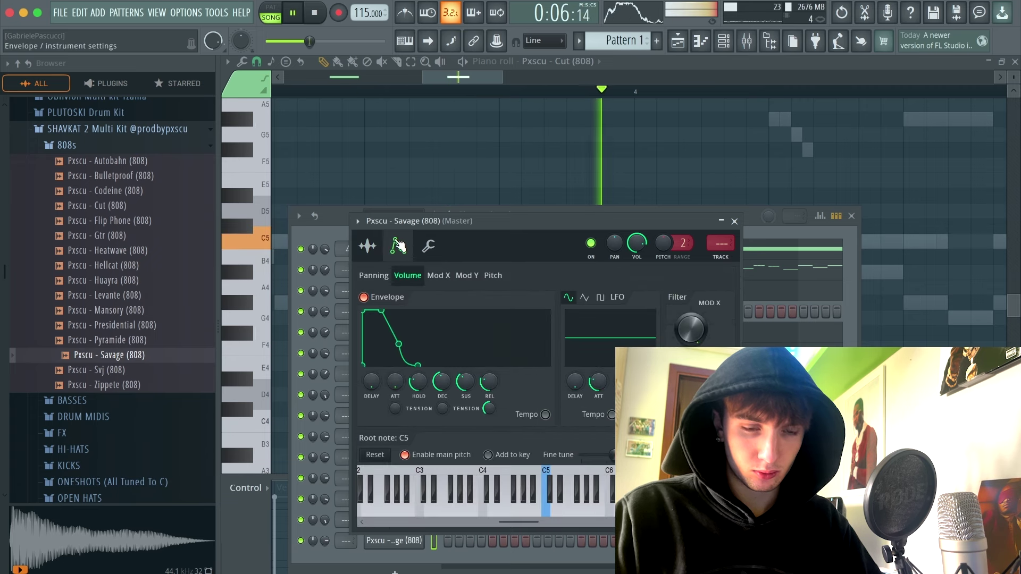
{"action": "left_click", "coordinate": [428, 246]}
{"action": "key", "text": "space"}
{"action": "left_click", "coordinate": [396, 417]}
{"action": "left_click", "coordinate": [748, 170]}
Open the Savage 808 in the piano roll and draw a C5 note shortly after the start of bar 4
{"action": "left_click", "coordinate": [584, 61]}
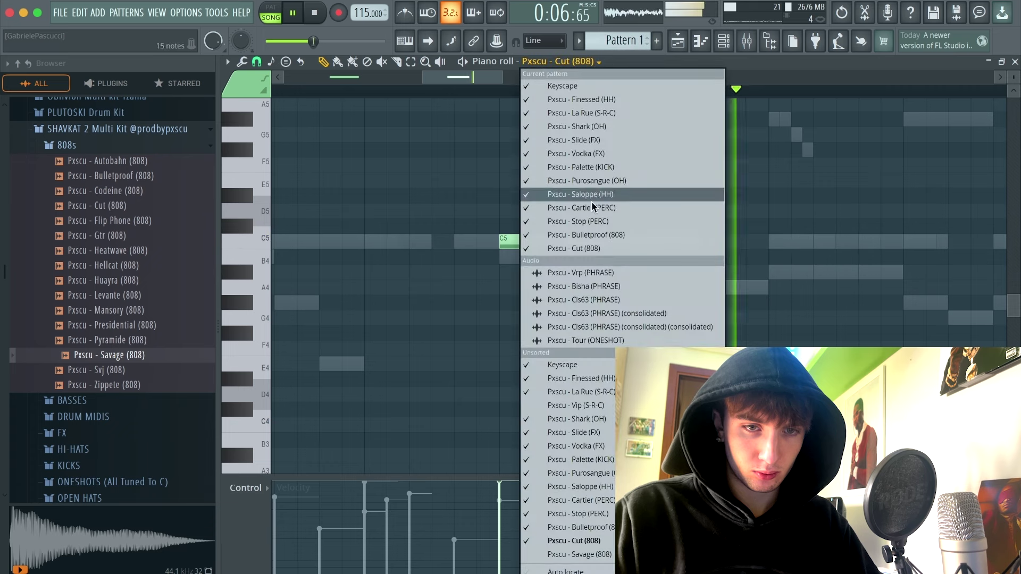
{"action": "left_click", "coordinate": [582, 555]}
{"action": "left_click", "coordinate": [705, 244]}
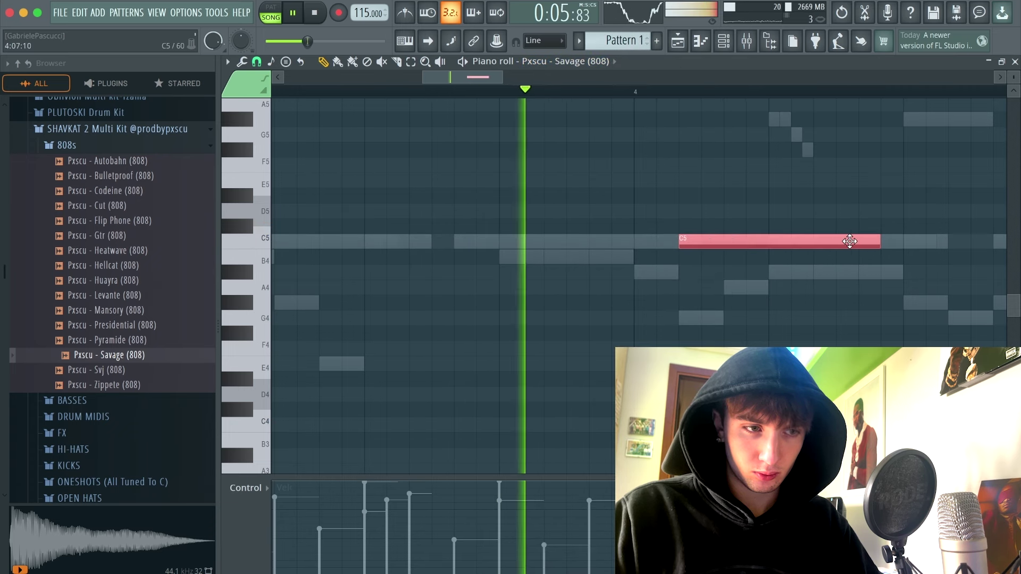
Shorten the Savage 808 note to end at 4:05 and add a C5 note to the Cut 808 at that position
{"action": "double_click", "coordinate": [659, 245]}
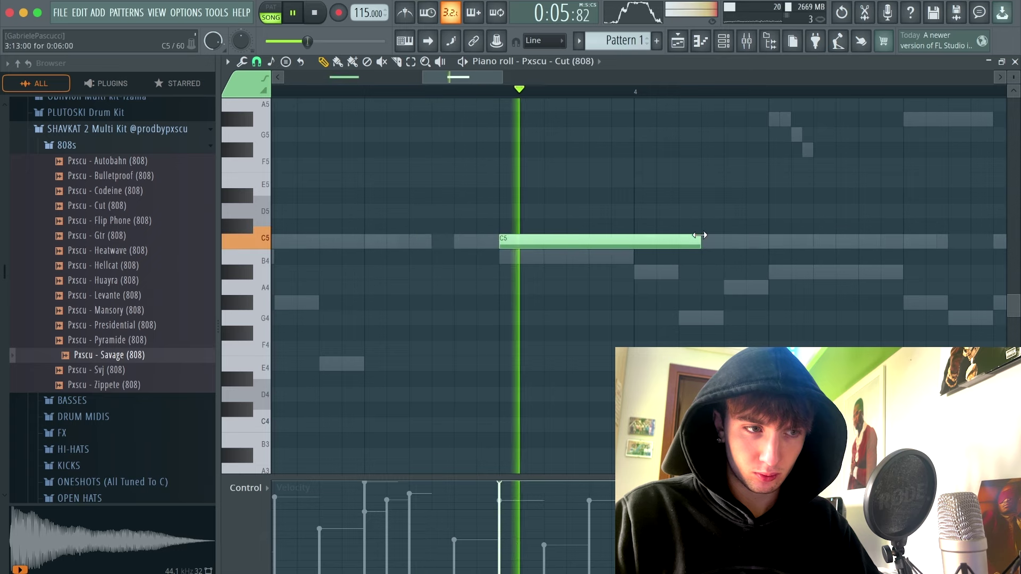
{"action": "double_click", "coordinate": [727, 248]}
{"action": "left_click_drag", "start_coordinate": [874, 240], "coordinate": [768, 239]}
{"action": "double_click", "coordinate": [661, 247]}
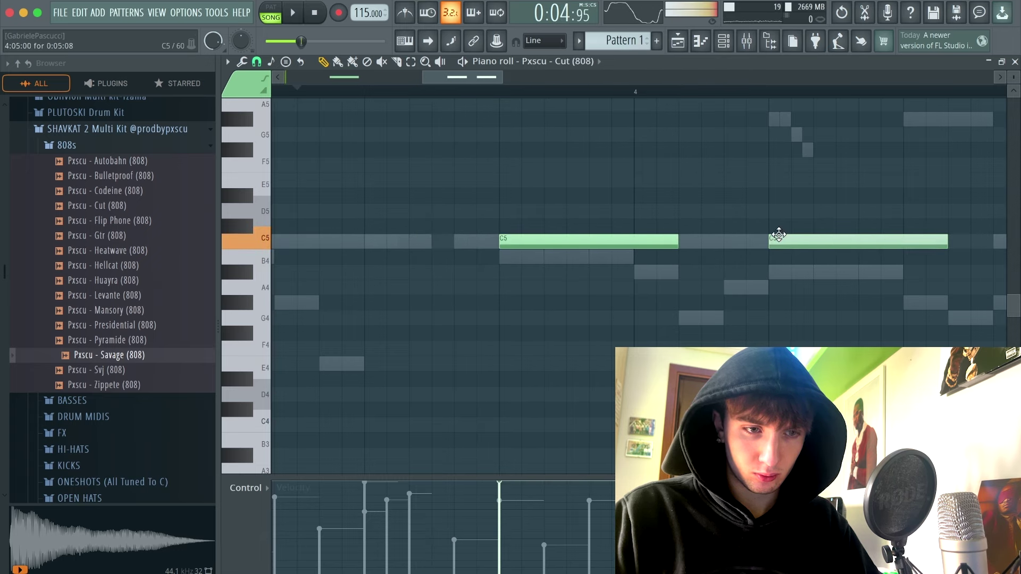
{"action": "key", "text": "space"}
Move the two Bulletproof 808 notes on C#6 at the third beat of bar 8 down to A5
{"action": "scroll", "coordinate": [825, 211], "scroll_direction": "up", "scroll_amount": 2}
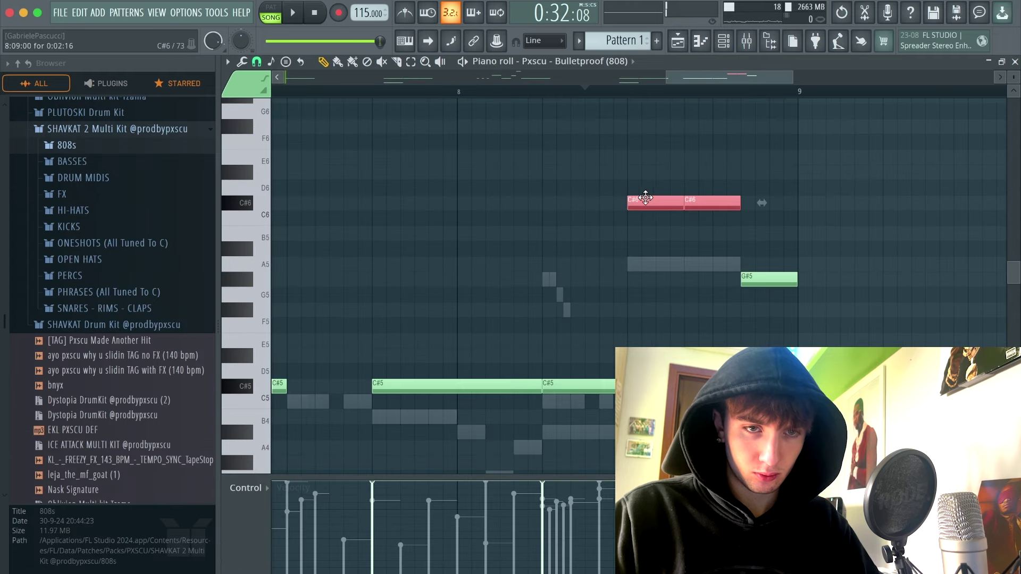
{"action": "left_click_drag", "start_coordinate": [643, 202], "coordinate": [642, 264]}
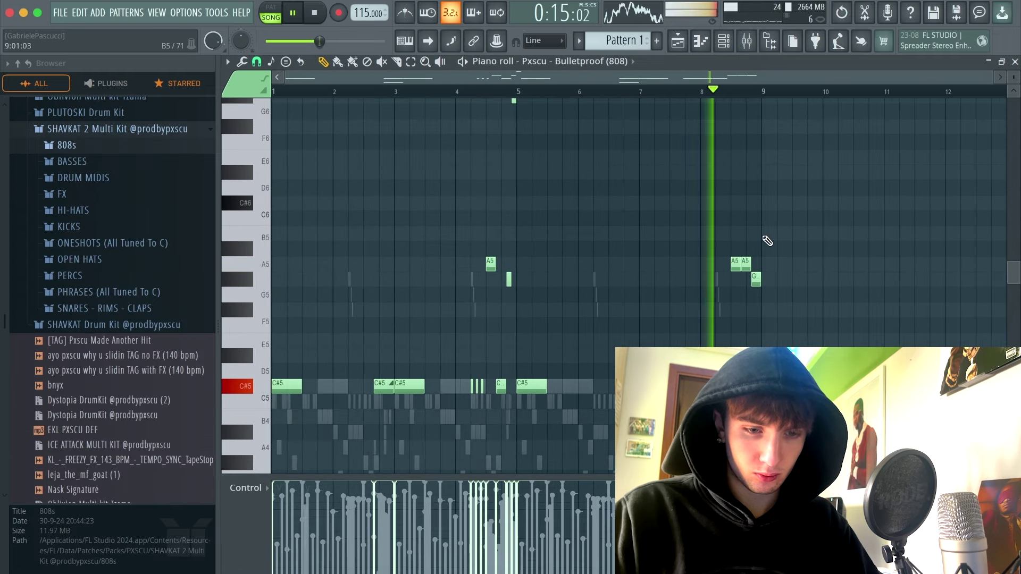
{"action": "scroll", "coordinate": [766, 237], "scroll_direction": "up", "scroll_amount": 4}
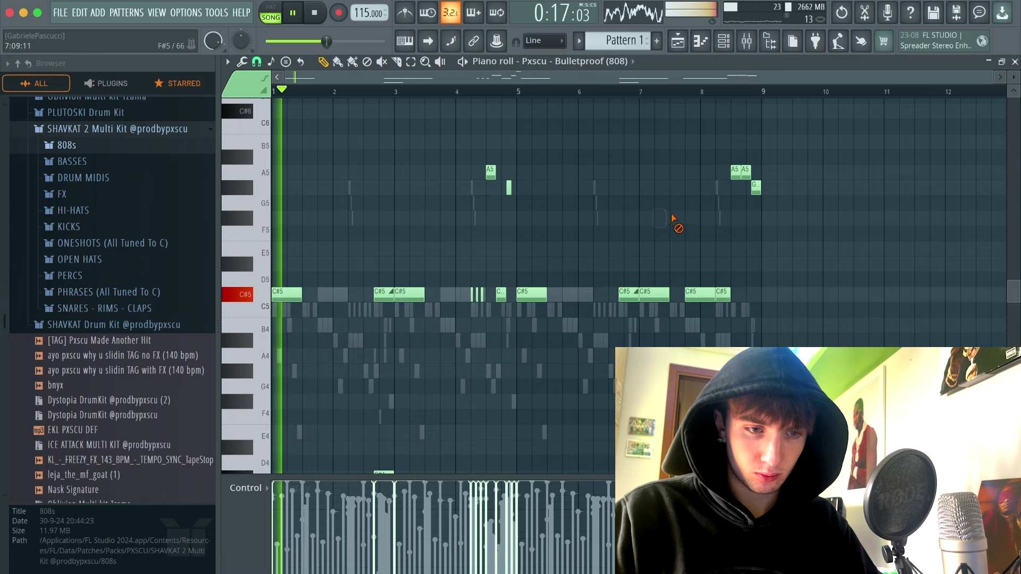
Open the playlist and place the Rs6 sample from the kit's FX folder on Track 5, starting at bar 8
{"action": "left_click", "coordinate": [632, 61]}
{"action": "left_click", "coordinate": [611, 57]}
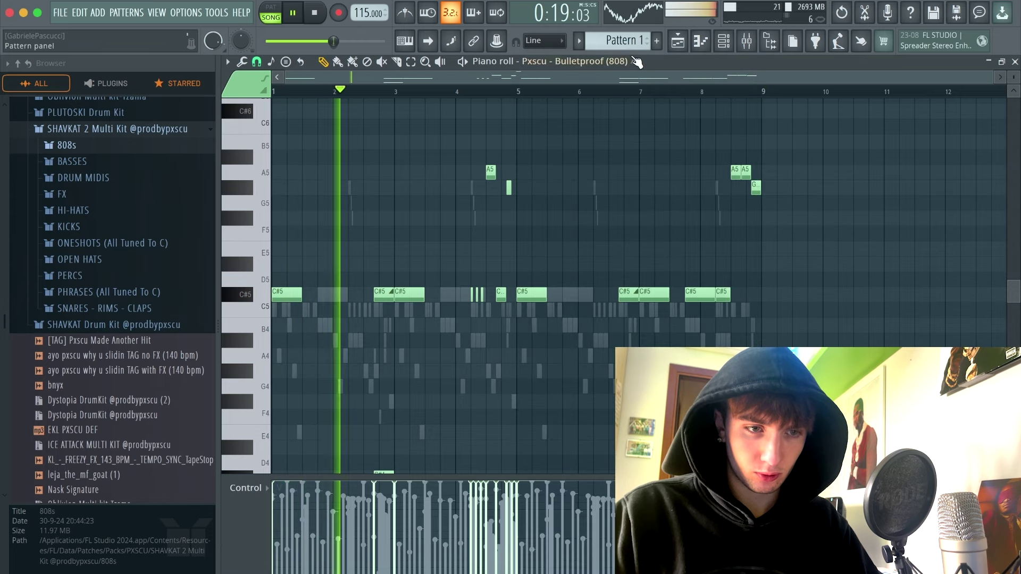
{"action": "left_click", "coordinate": [678, 42]}
{"action": "left_click", "coordinate": [120, 199]}
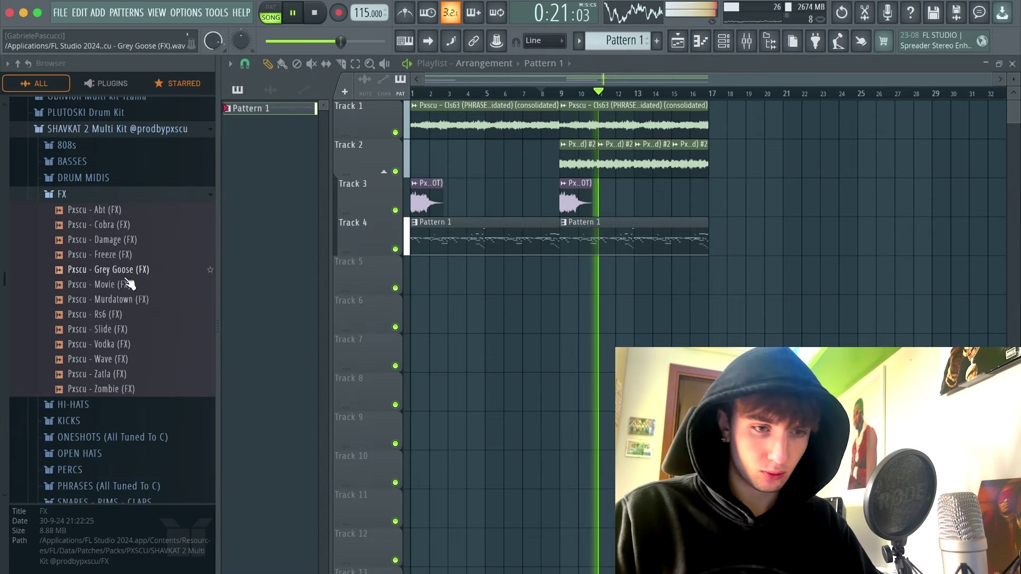
{"action": "left_click_drag", "start_coordinate": [133, 315], "coordinate": [560, 274]}
{"action": "scroll", "coordinate": [593, 276], "scroll_direction": "up", "scroll_amount": 5}
{"action": "key", "text": "space"}
Solo Track 5, play the Rs6 FX clip and open its channel settings
{"action": "right_click", "coordinate": [396, 288]}
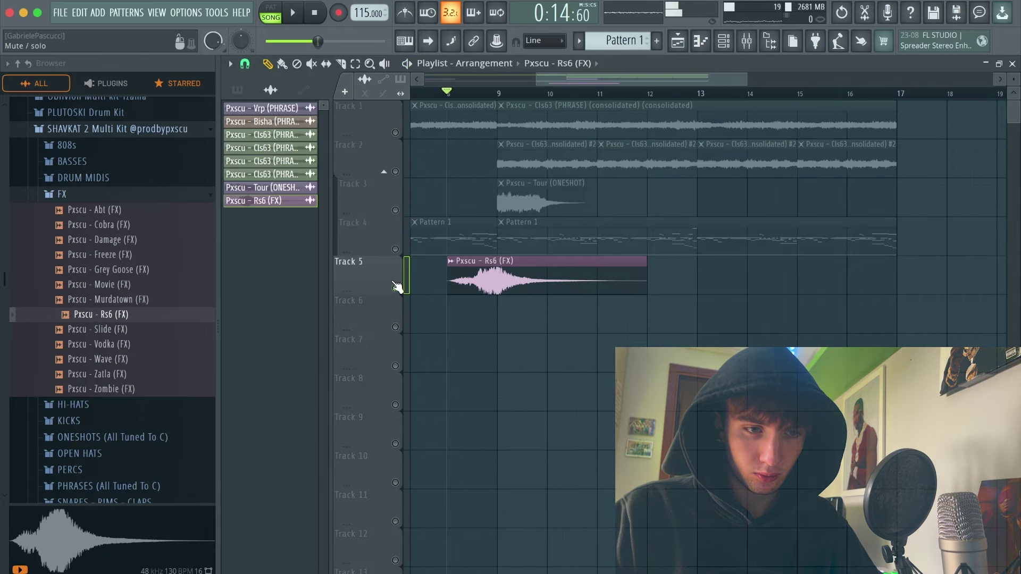
{"action": "key", "text": "space"}
{"action": "scroll", "coordinate": [416, 288], "scroll_direction": "up", "scroll_amount": 3}
{"action": "double_click", "coordinate": [597, 269]}
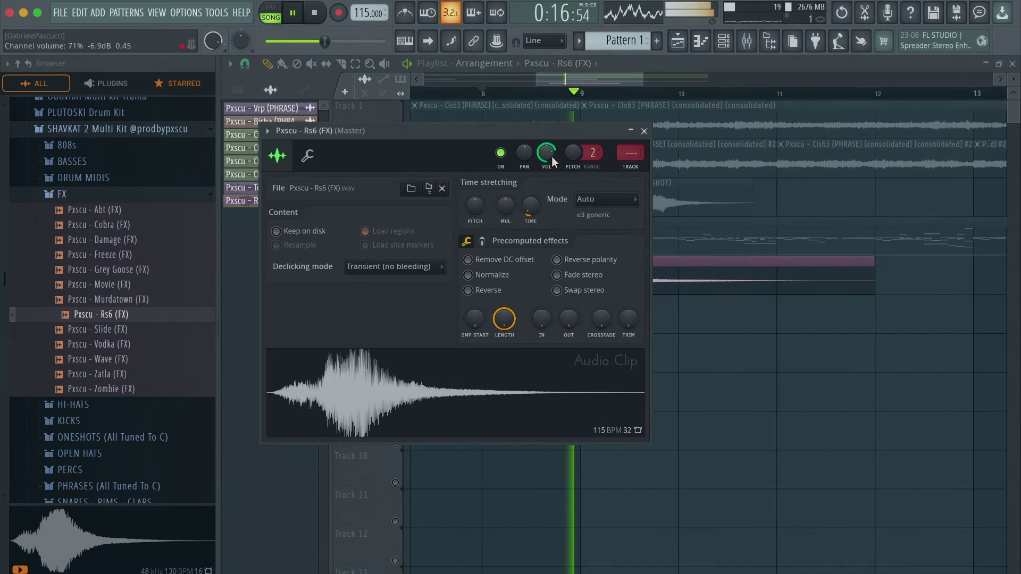